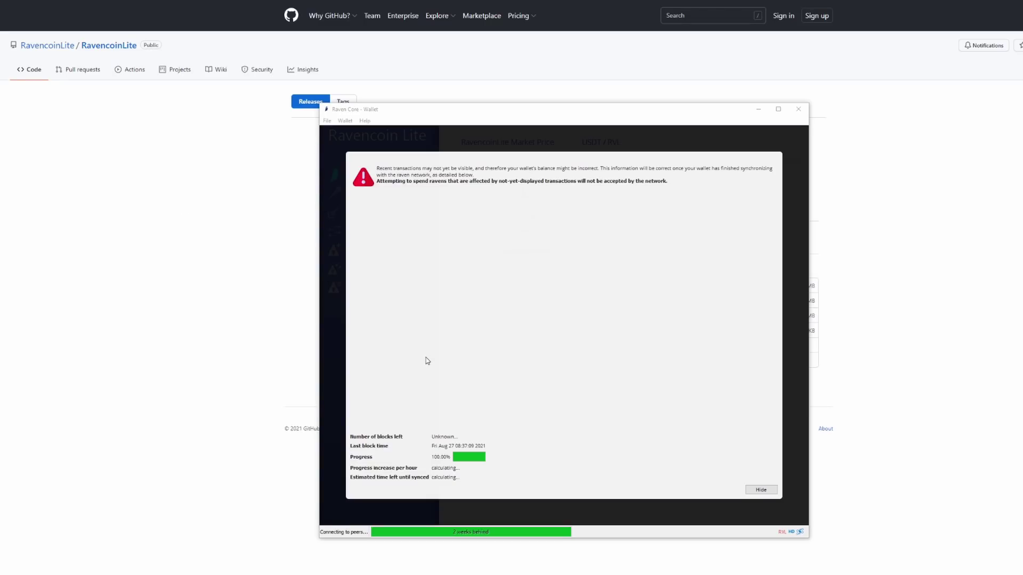
- Examine the wallet download, pool, miner and full-node sections of the Ravencoin Lite wallet and mining info page
left_click(246, 237)
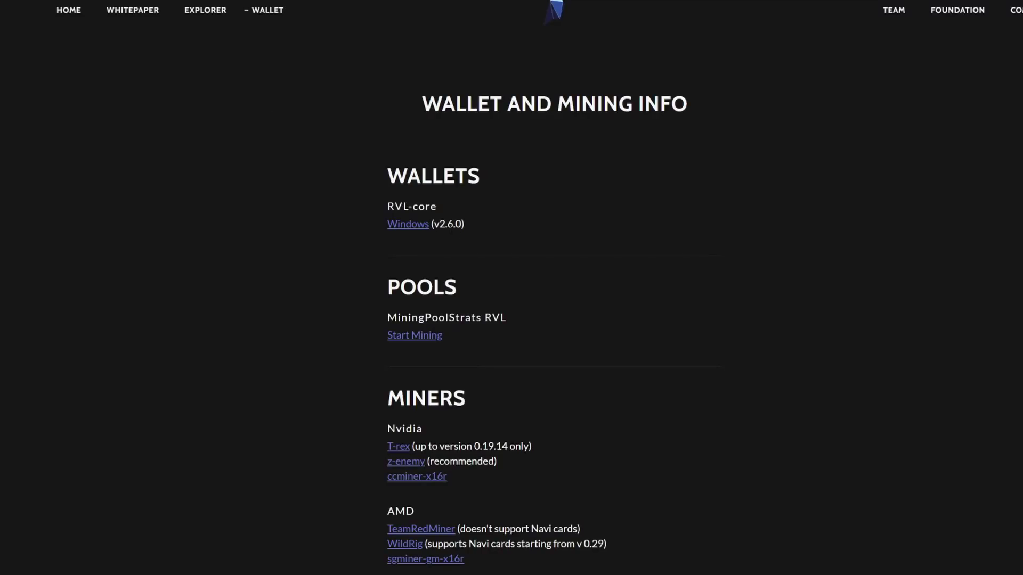
left_click(403, 226)
scroll(215, 432, "down", 3)
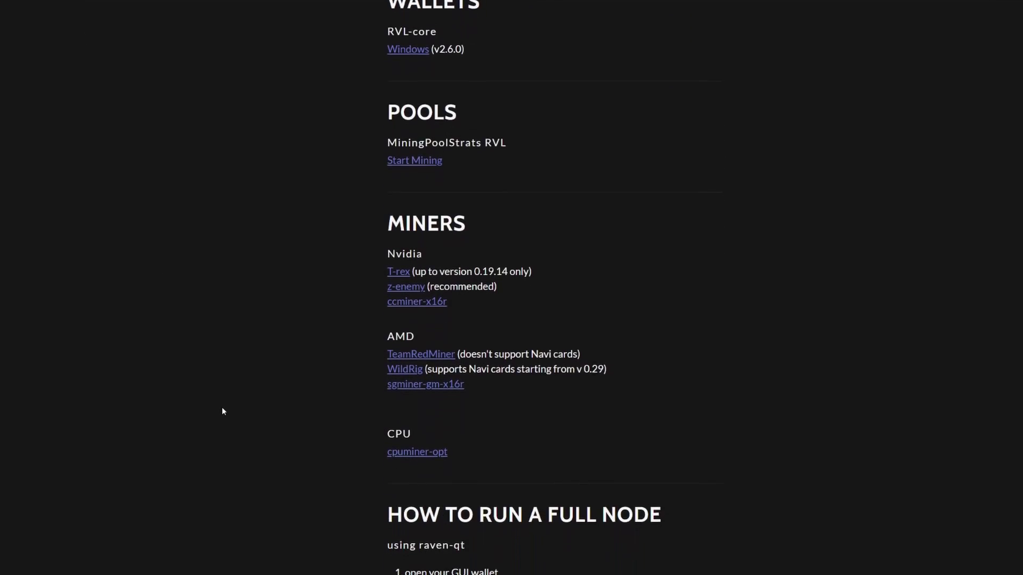
scroll(222, 408, "up", 1)
scroll(228, 416, "down", 3)
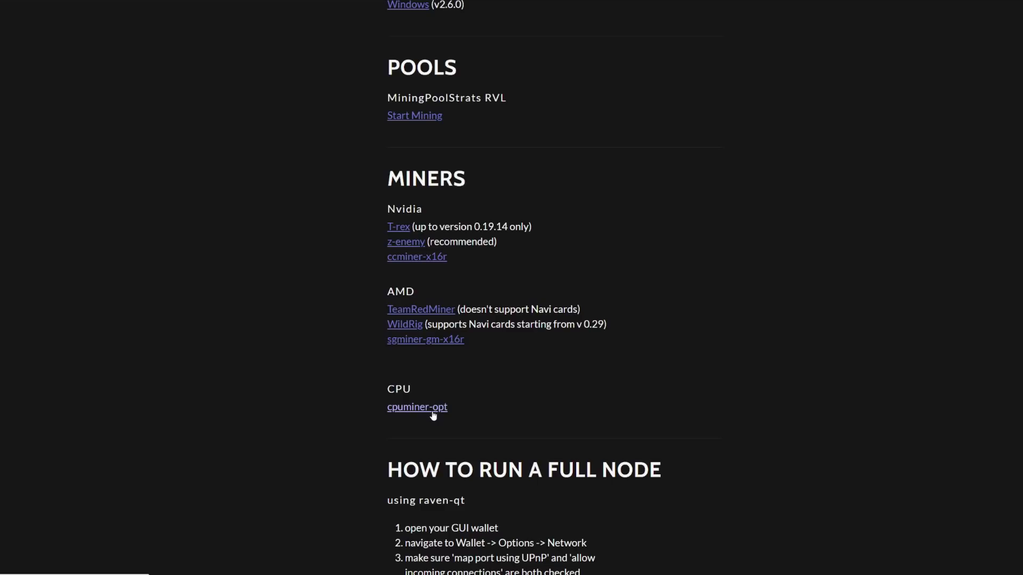
scroll(452, 368, "down", 3)
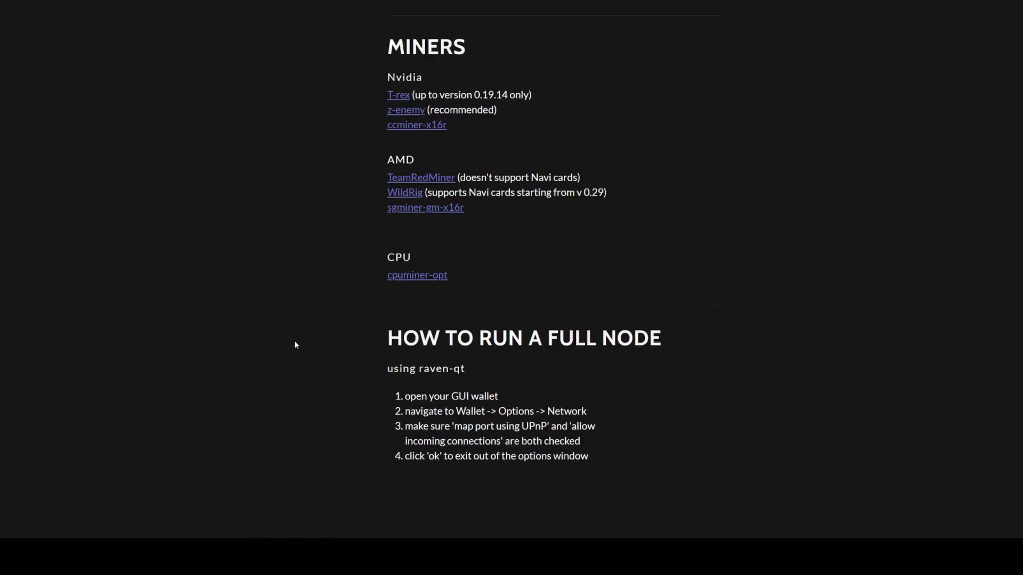
left_click_drag(378, 365, 465, 368)
left_click(465, 367)
scroll(563, 437, "up", 5)
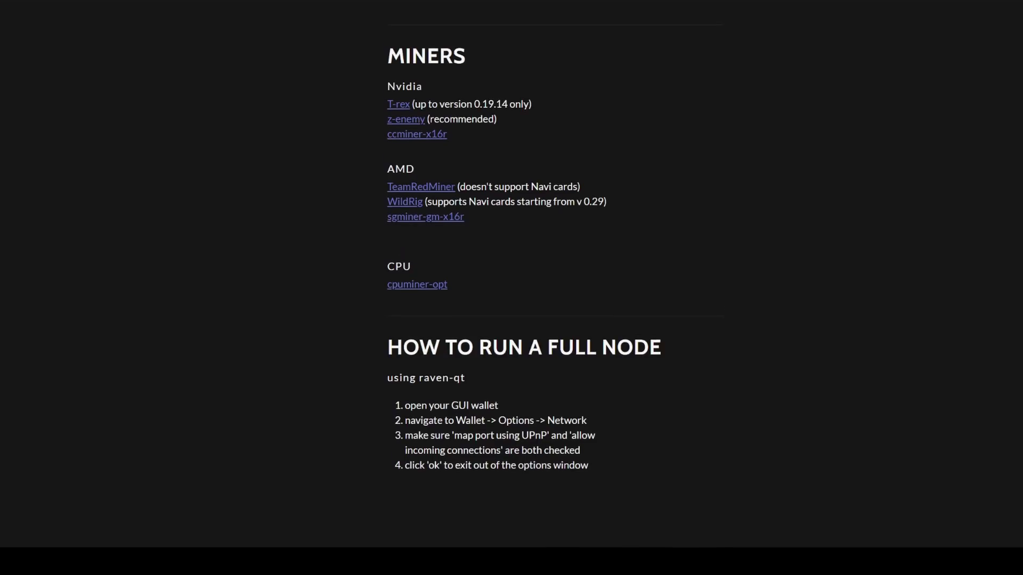
scroll(564, 438, "up", 2)
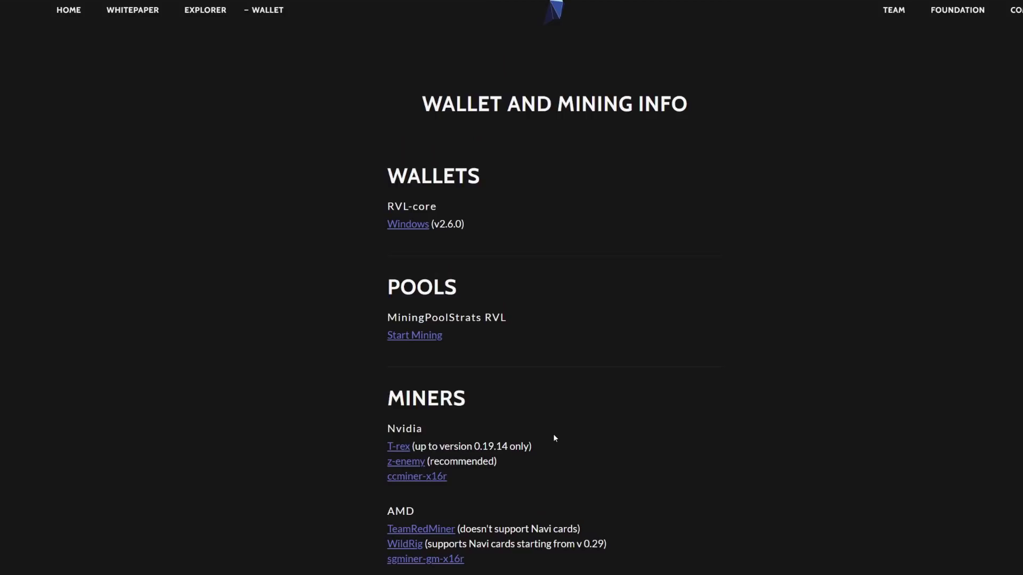
- Open the MiningPoolStats list for RVL, go to the pools.win pool and highlight its stratum address in the mining command
left_click(411, 337)
left_click(407, 339)
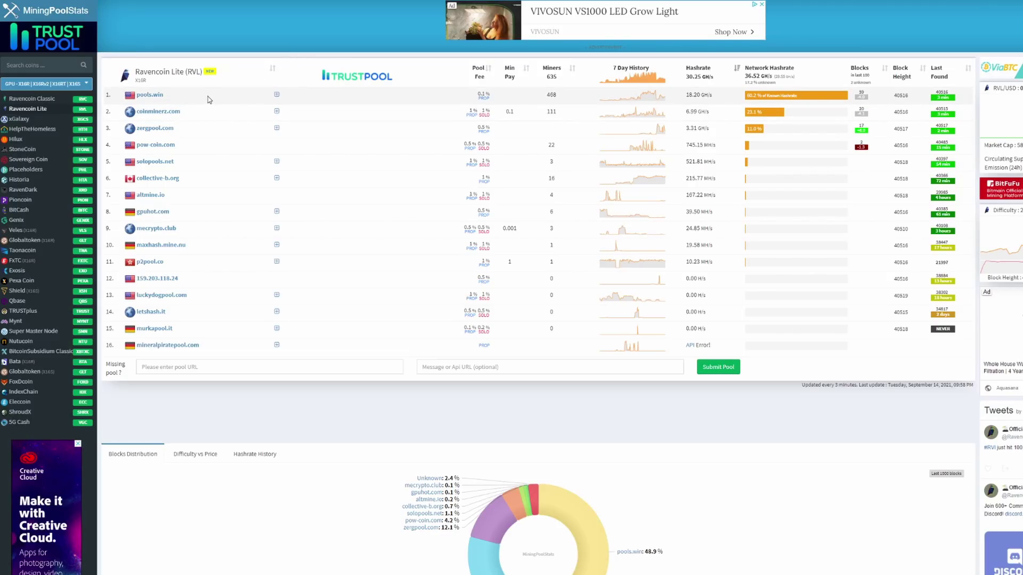
mouse_move(154, 101)
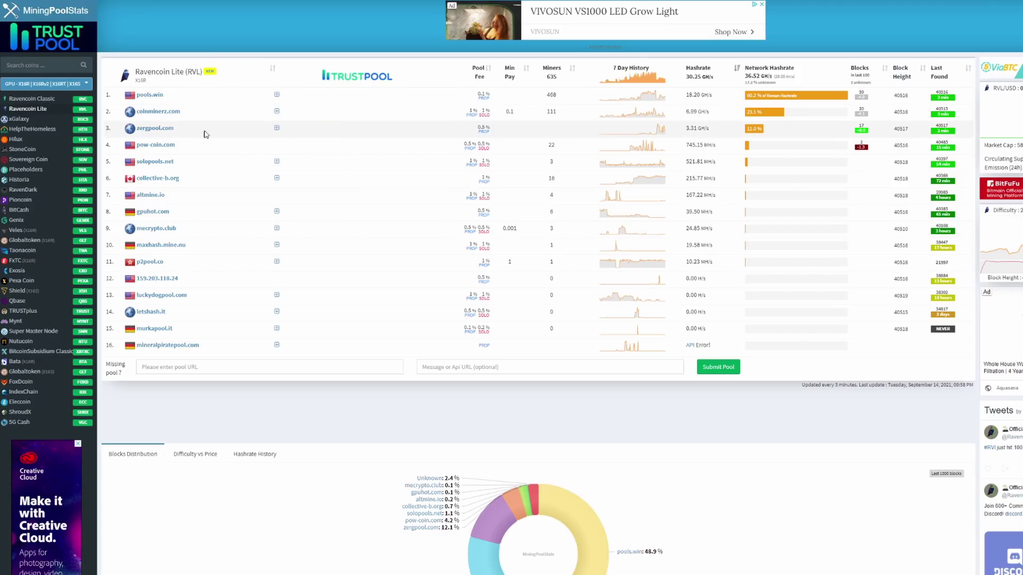
left_click(151, 101)
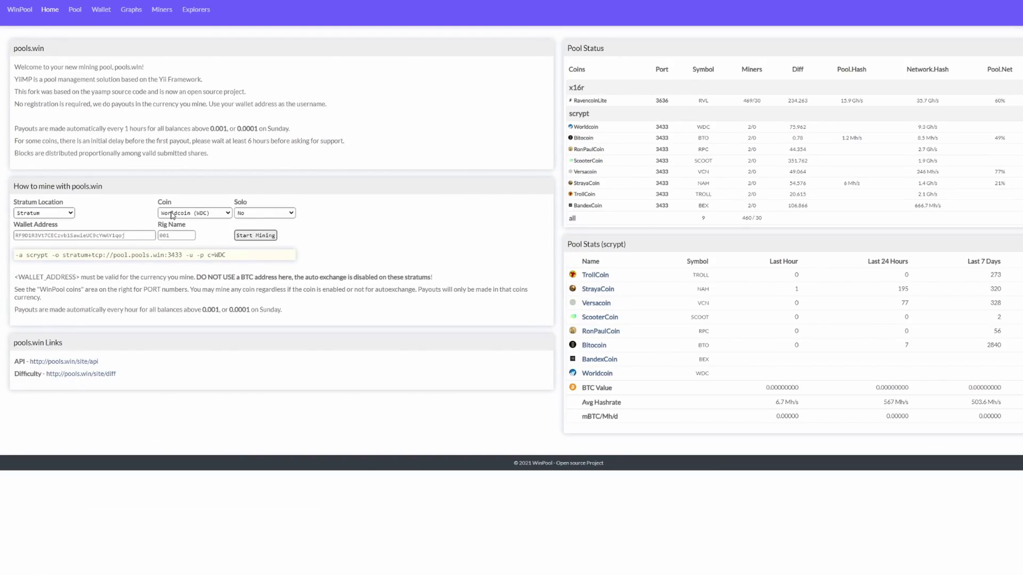
left_click_drag(63, 256, 185, 257)
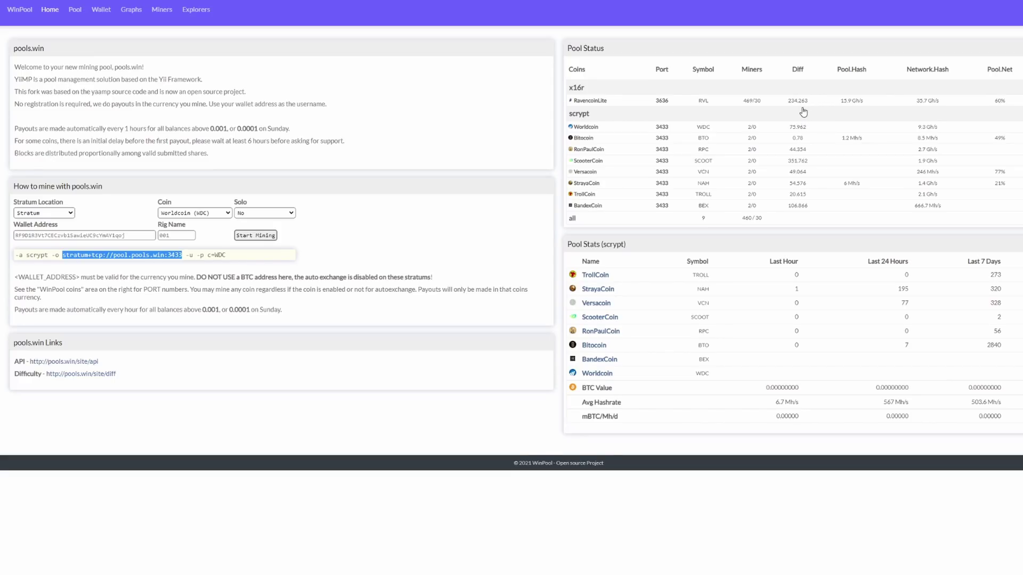
- Switch to Hive OS and go from the Banshee worker's flight sheets to the farm's Wallets page
key("alt+Tab")
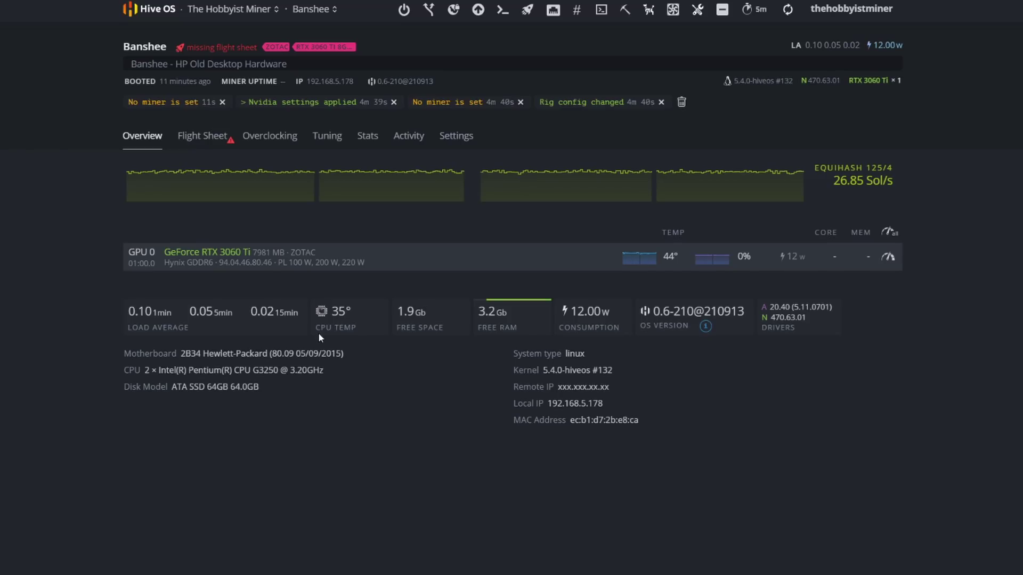
left_click(198, 138)
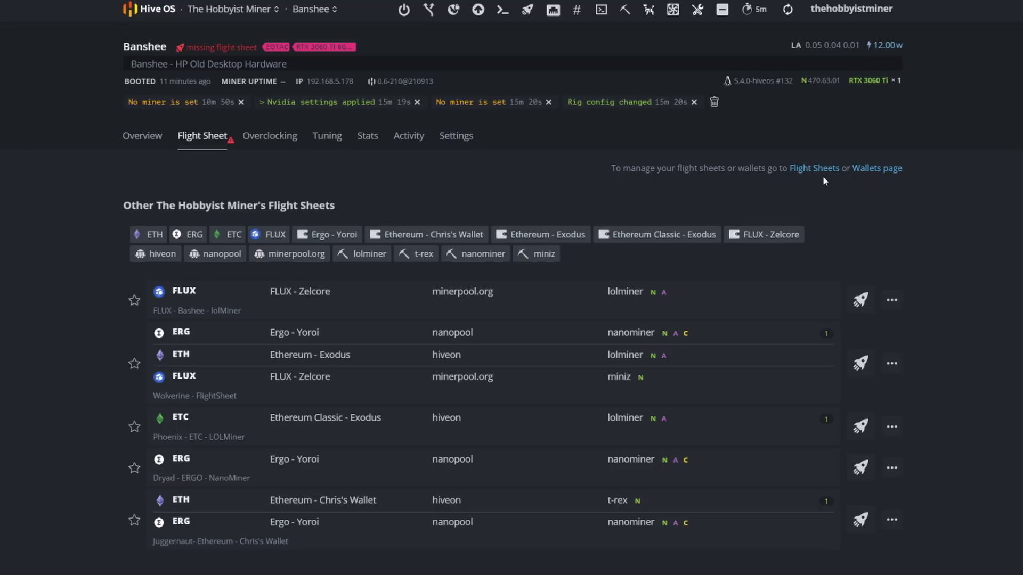
left_click(879, 169)
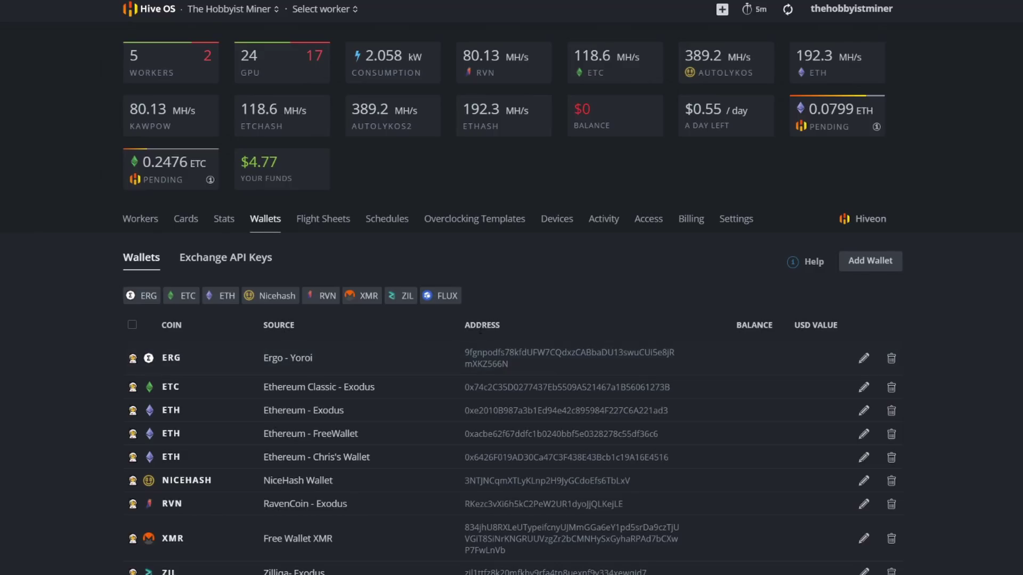
left_click(894, 261)
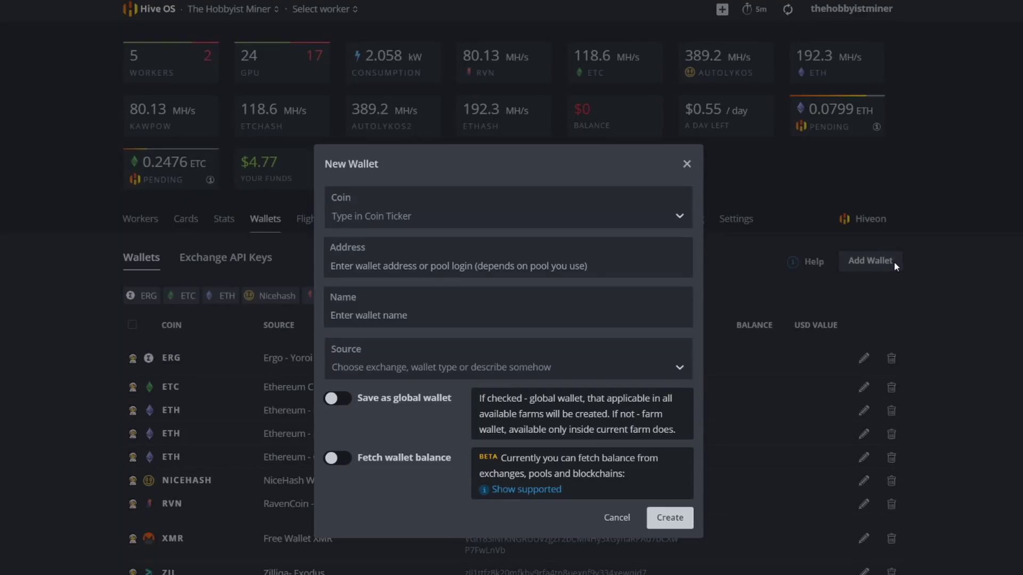
left_click(628, 216)
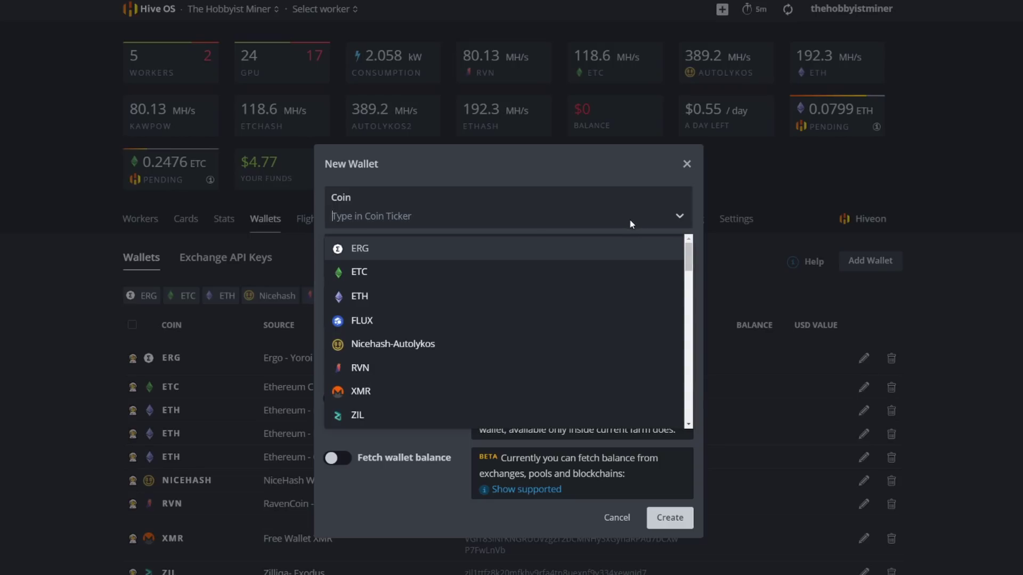
left_click_drag(689, 257, 685, 184)
left_click(687, 164)
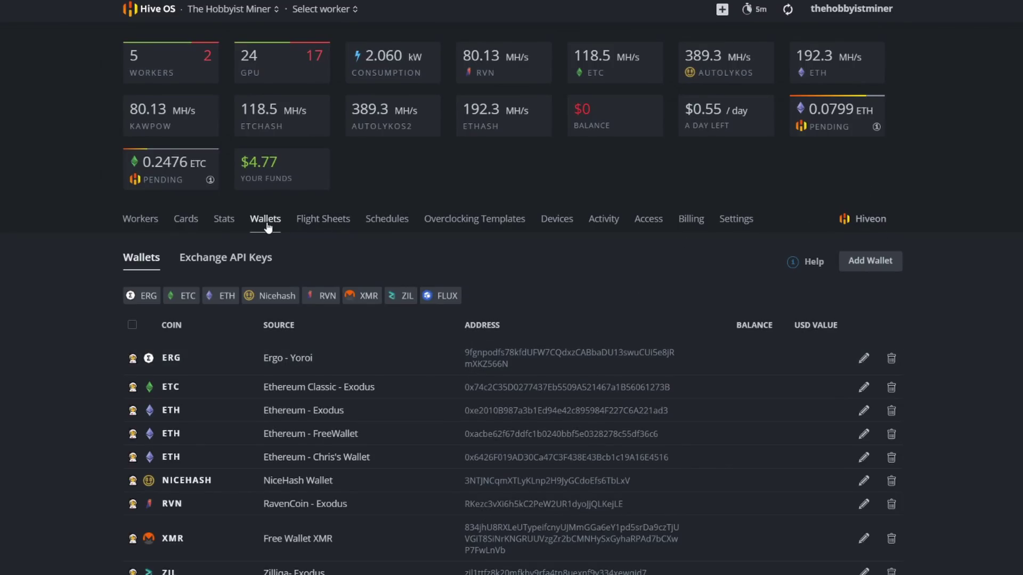
- Start a new wallet and create the custom coin RVL for it
left_click(898, 269)
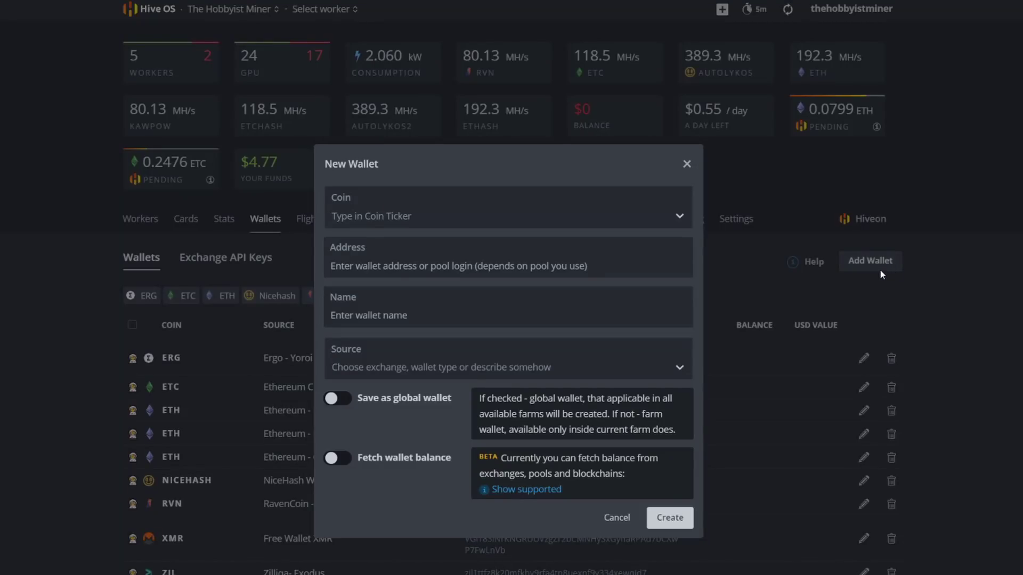
left_click(359, 215)
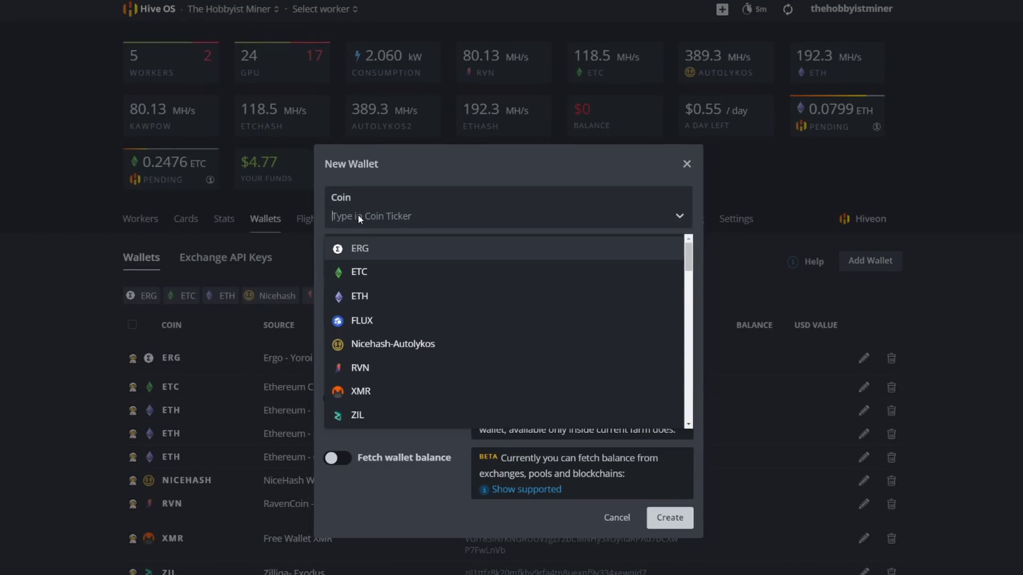
left_click(360, 214)
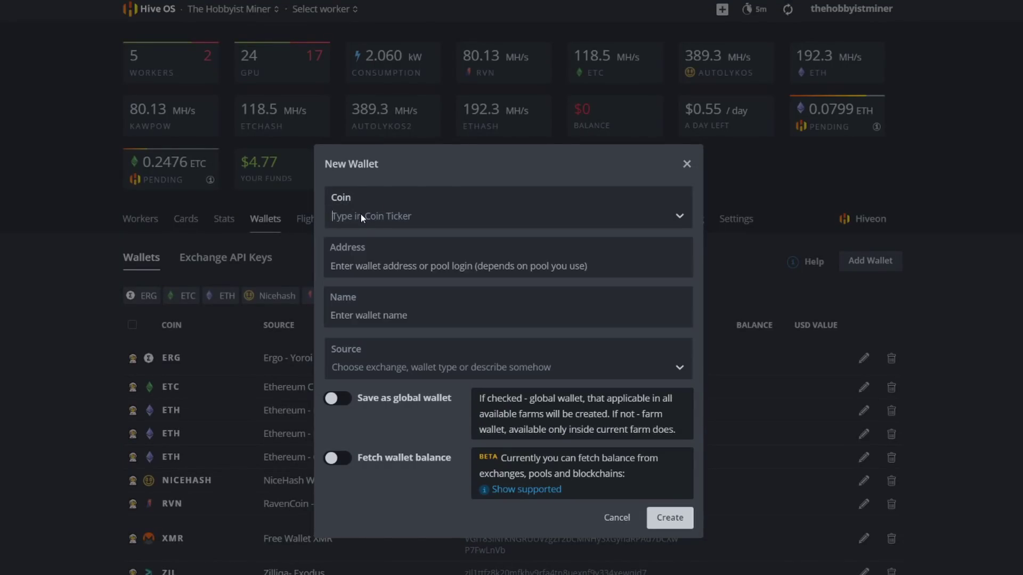
left_click(360, 215)
type("RVL")
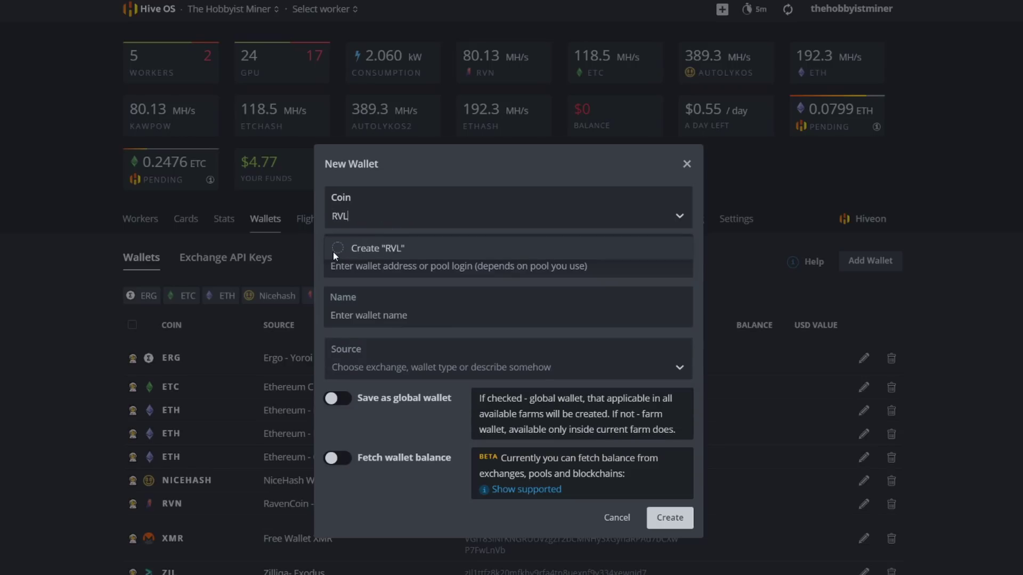
left_click(392, 250)
- Name the new wallet "Ravencoin Lite - Windows Wallet"
left_click(414, 269)
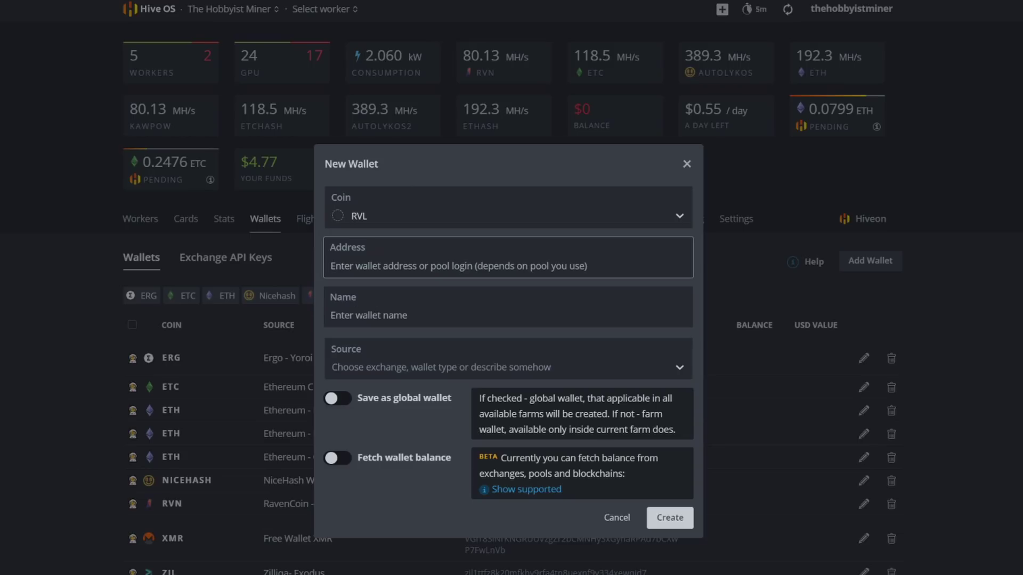
key("alt+Tab")
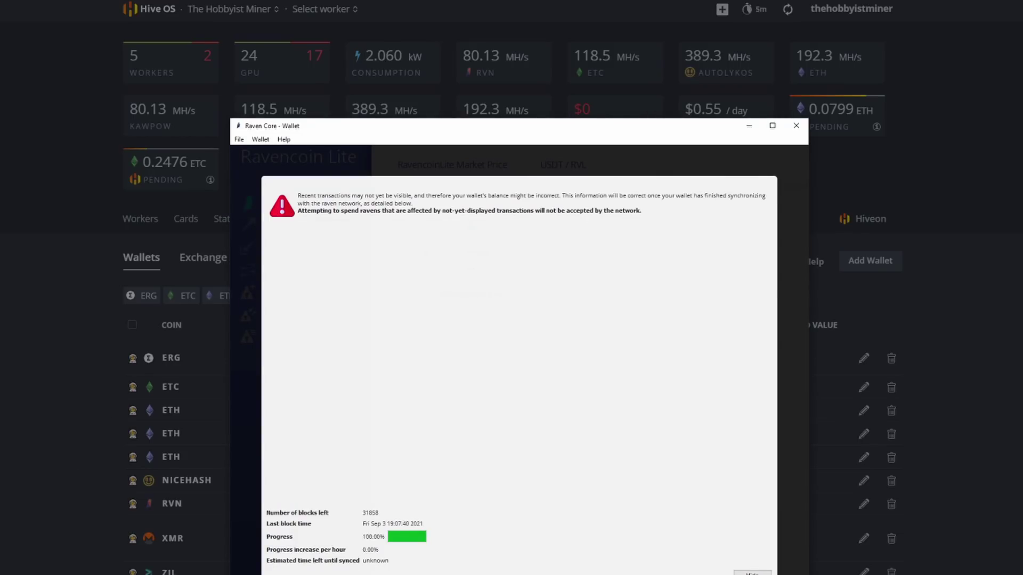
key("alt+Tab")
left_click(379, 316)
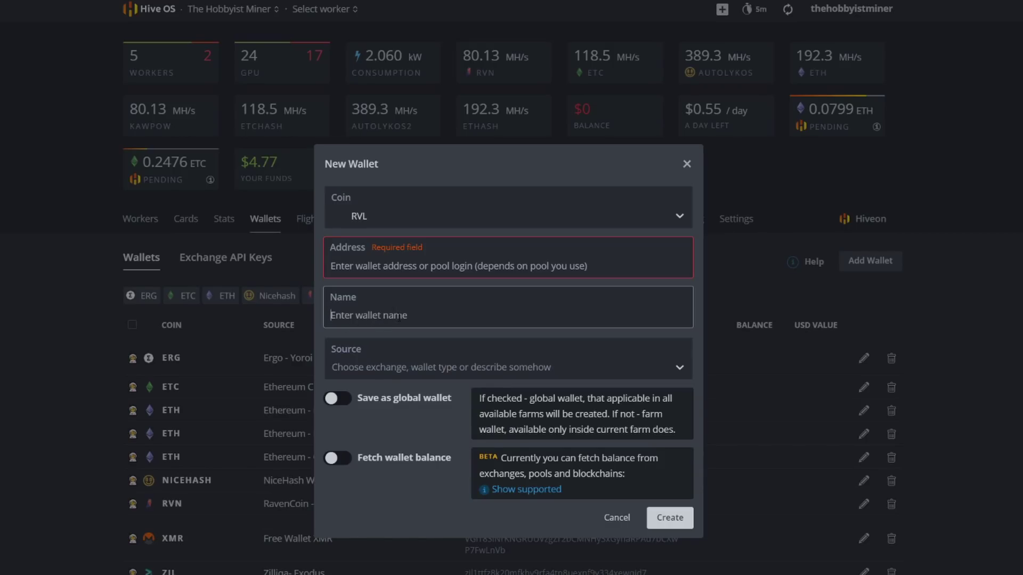
type("Ravencoin Lite - Windows")
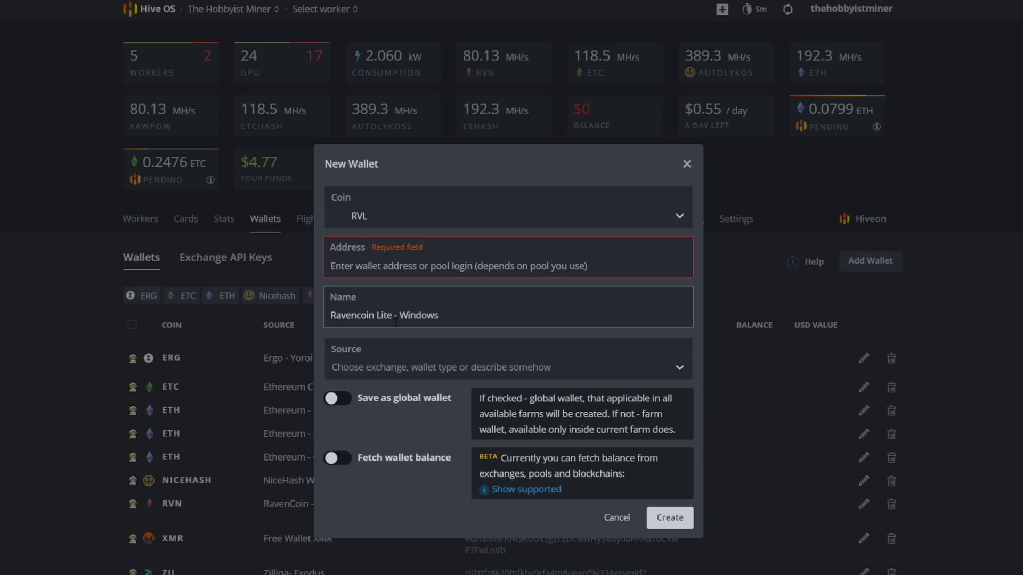
type(" Wallet")
- Switch to the Raven Core wallet and look through its Receive, Send and Overview pages for a receiving address
left_click(384, 267)
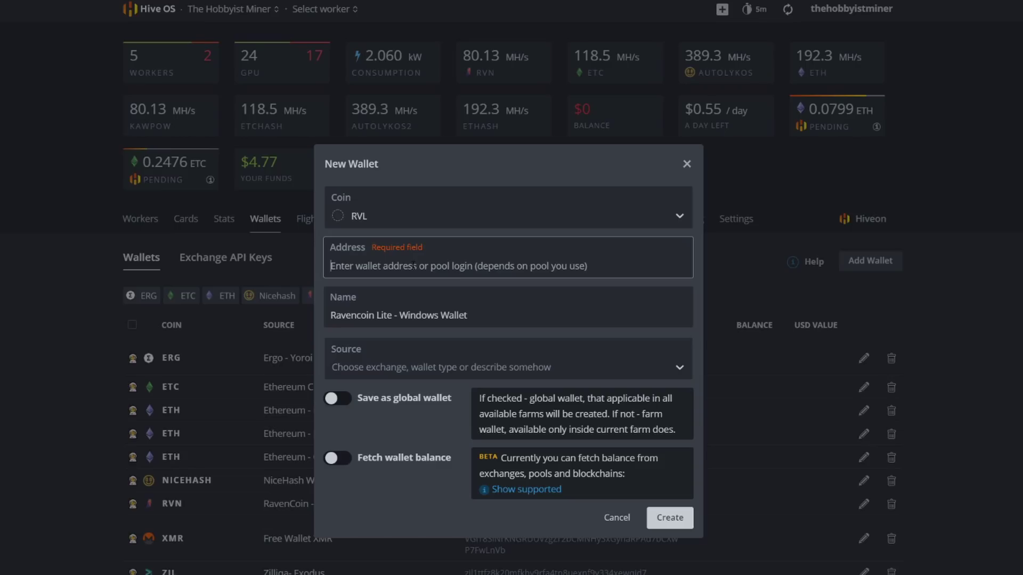
left_click(357, 568)
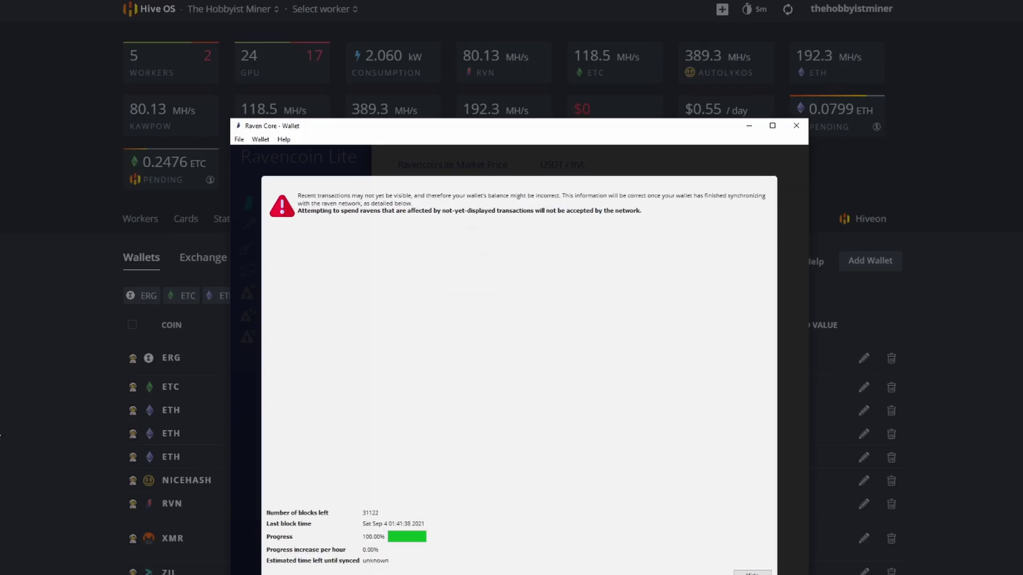
left_click(29, 434)
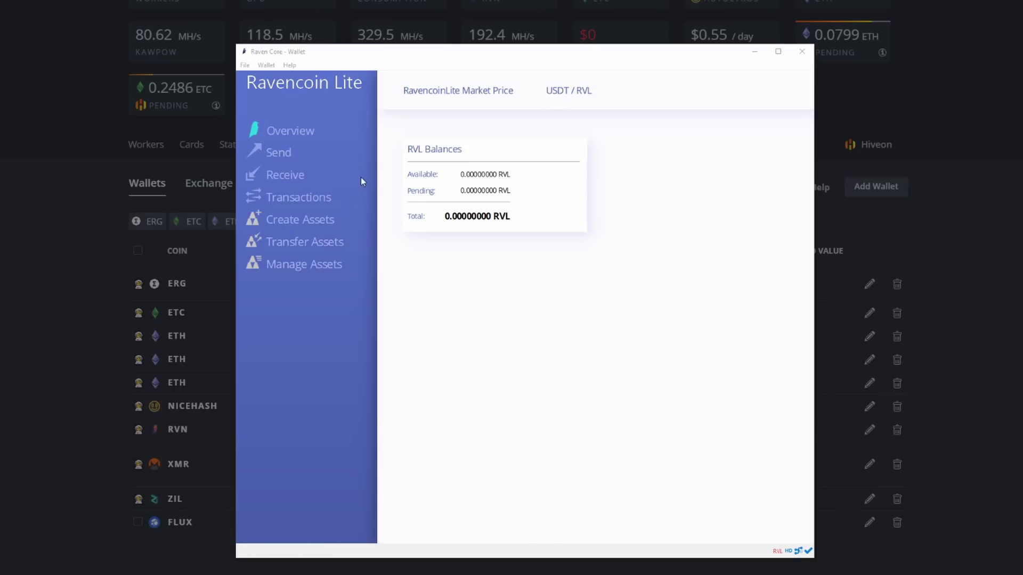
left_click(279, 173)
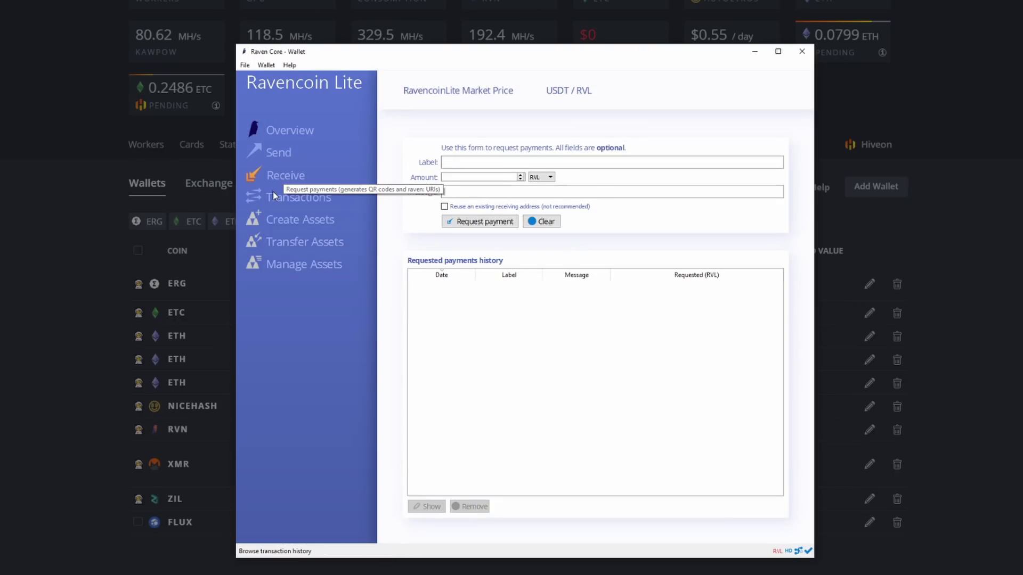
left_click(279, 154)
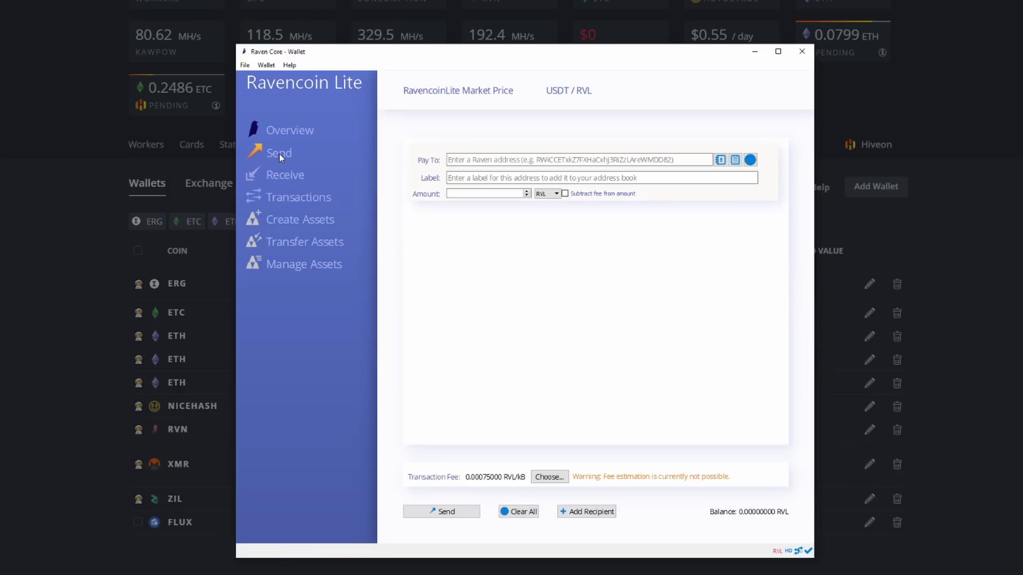
left_click(281, 130)
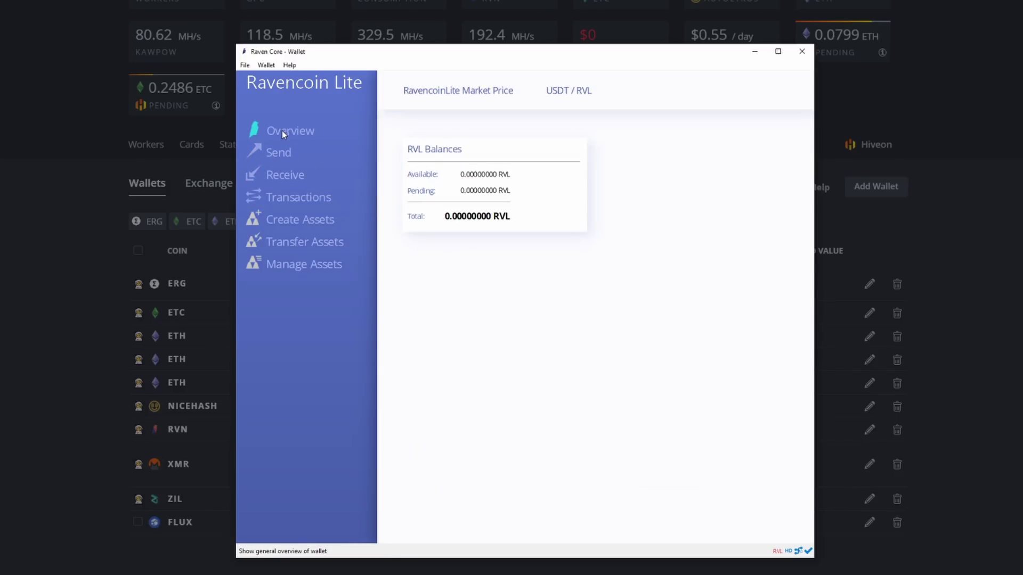
left_click(290, 199)
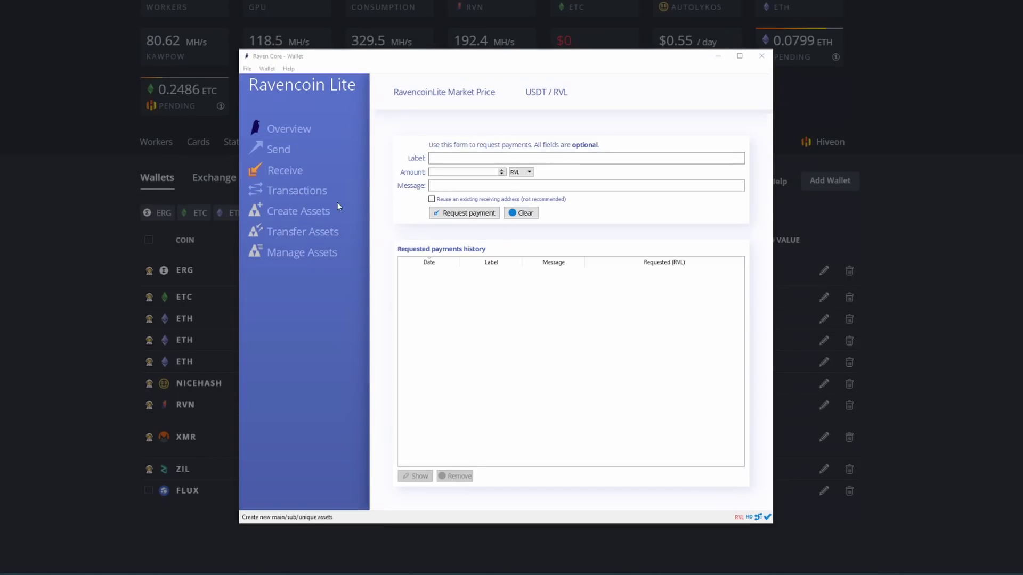
left_click(287, 132)
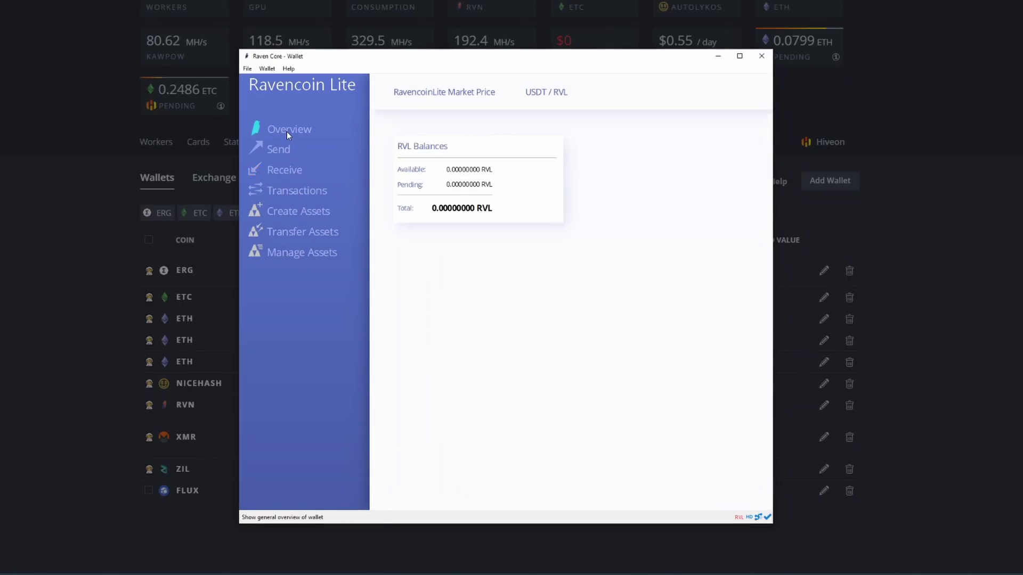
- Create a new receiving address labelled "3060 Ti Test Ravencoin Lite Wallet" in the wallet's receiving addresses
left_click(248, 69)
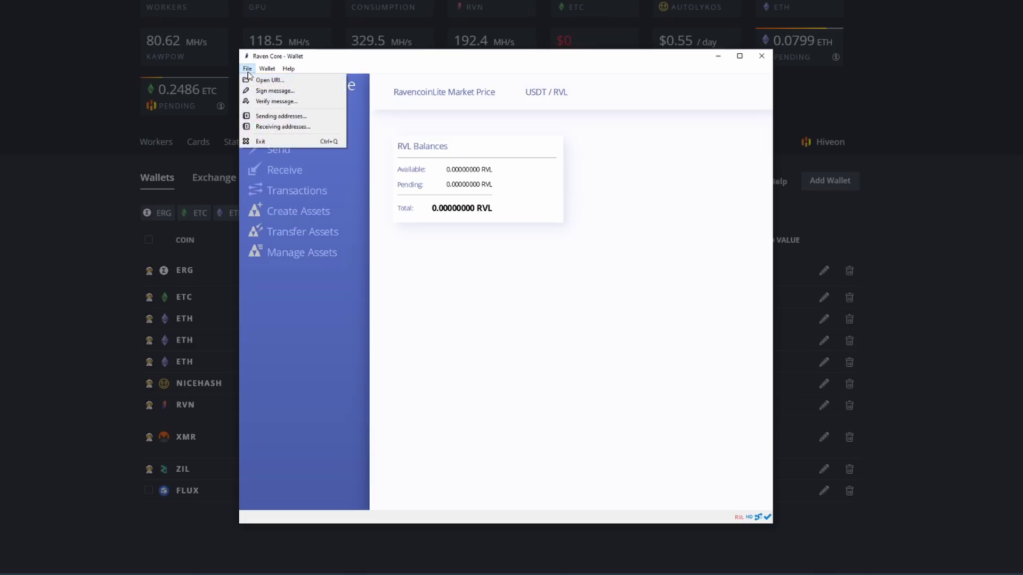
left_click(293, 127)
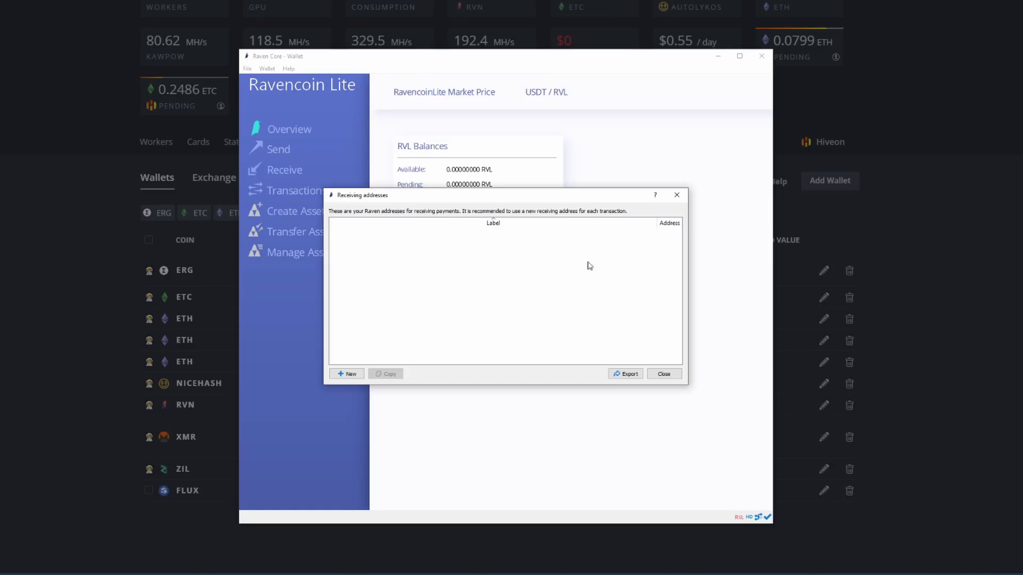
left_click(346, 374)
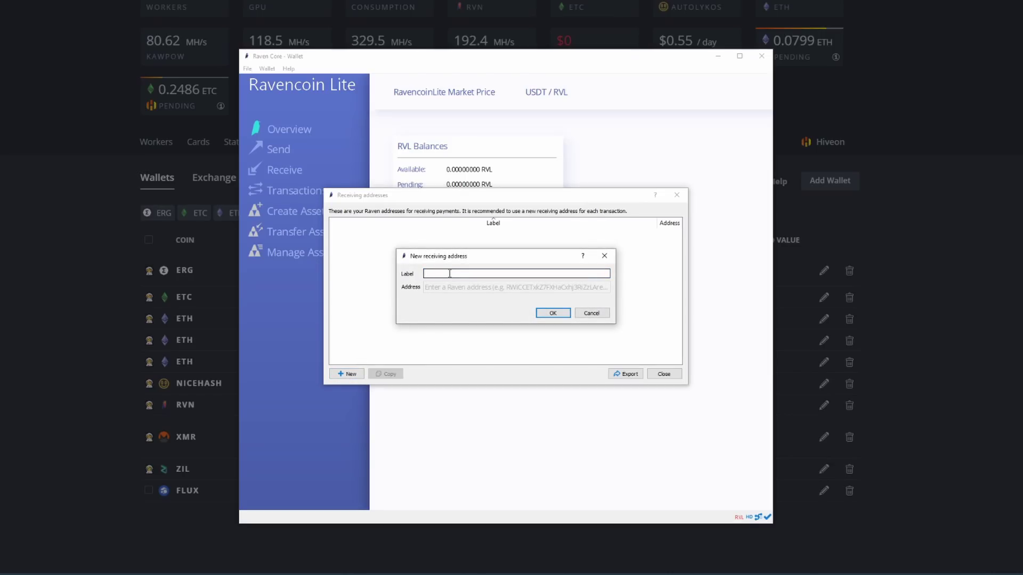
type("3060 Ti Test Ravencoin Lite Wallet")
left_click(558, 315)
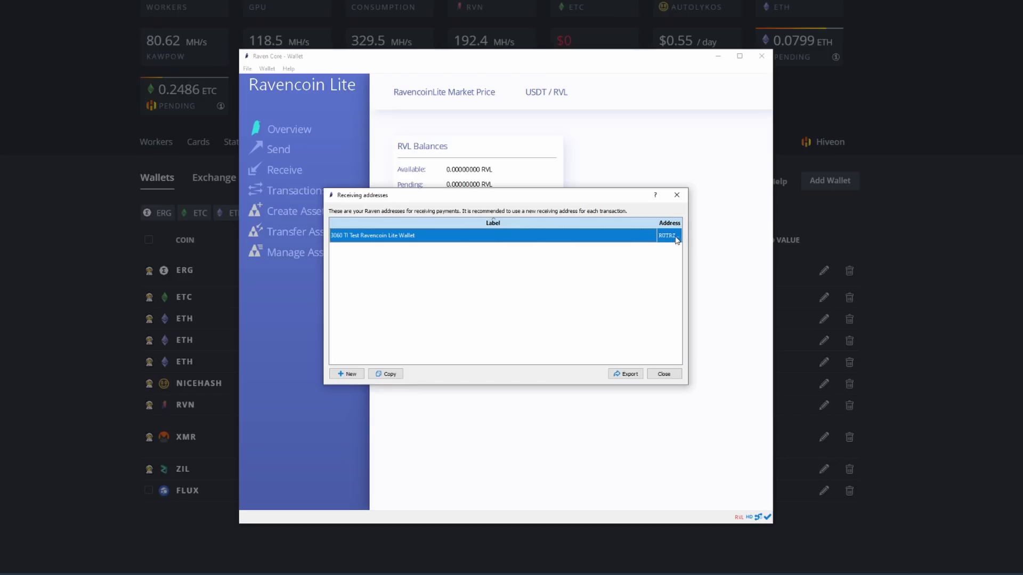
- Dismiss the address list export and copy the address of the "3060 Ti Test Ravencoin Lite Wallet" entry
left_click(627, 374)
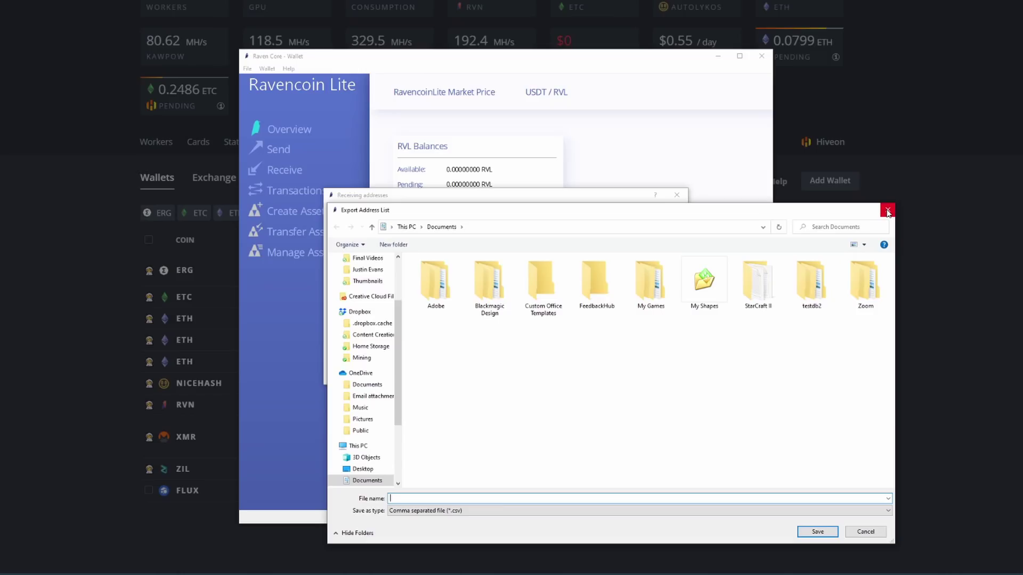
left_click(887, 212)
double_click(664, 235)
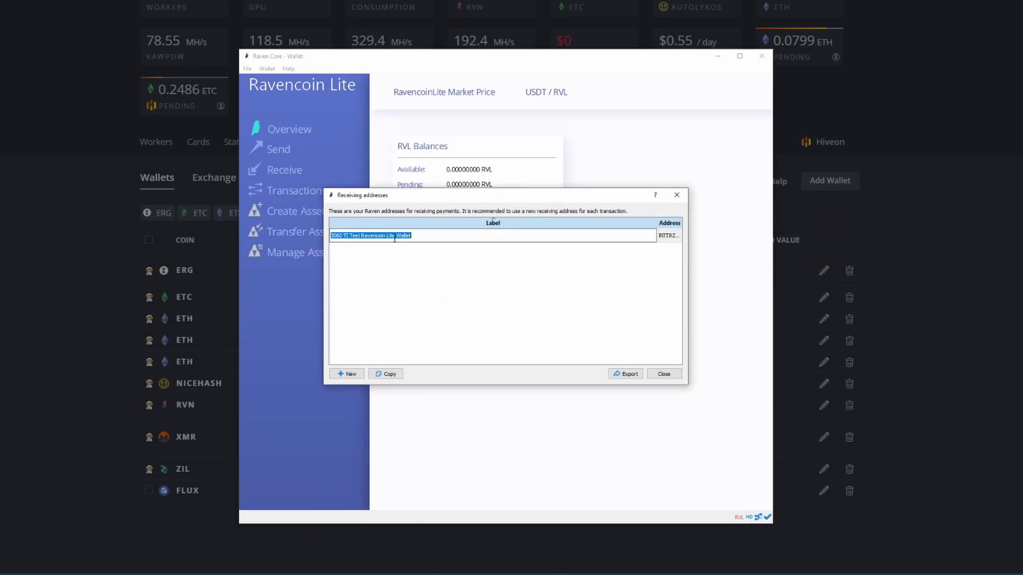
left_click(664, 235)
right_click(667, 235)
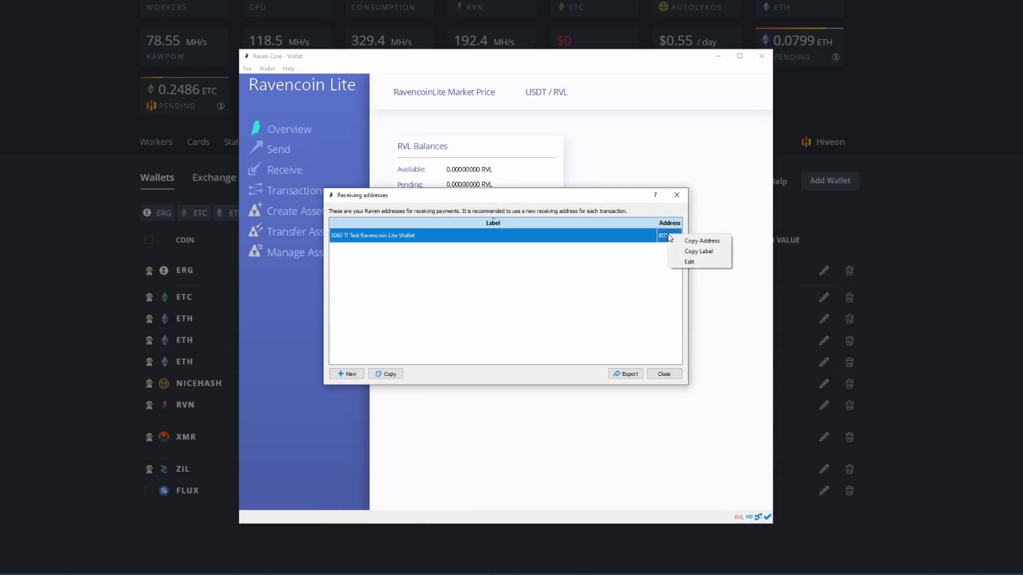
left_click(702, 241)
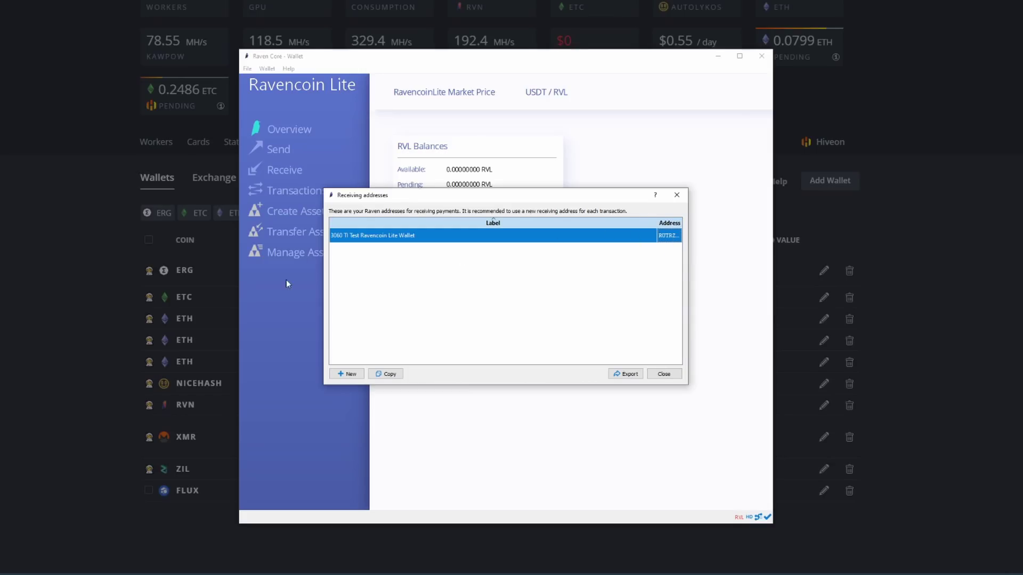
- Switch to Hive OS, paste the copied receiving address into the new RVL wallet and create the wallet
left_click(81, 250)
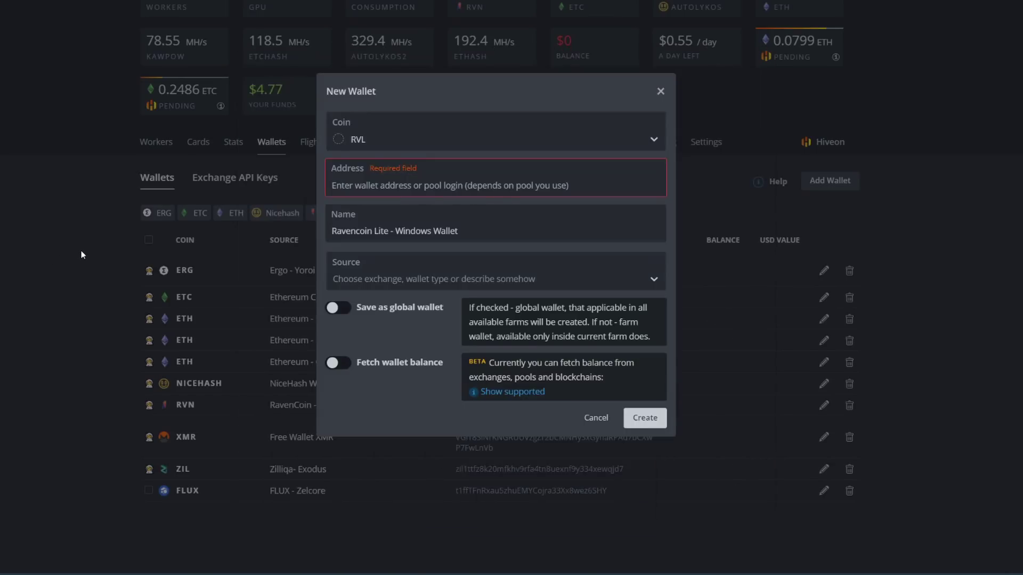
left_click(378, 195)
left_click(370, 123)
left_click(375, 184)
right_click(375, 184)
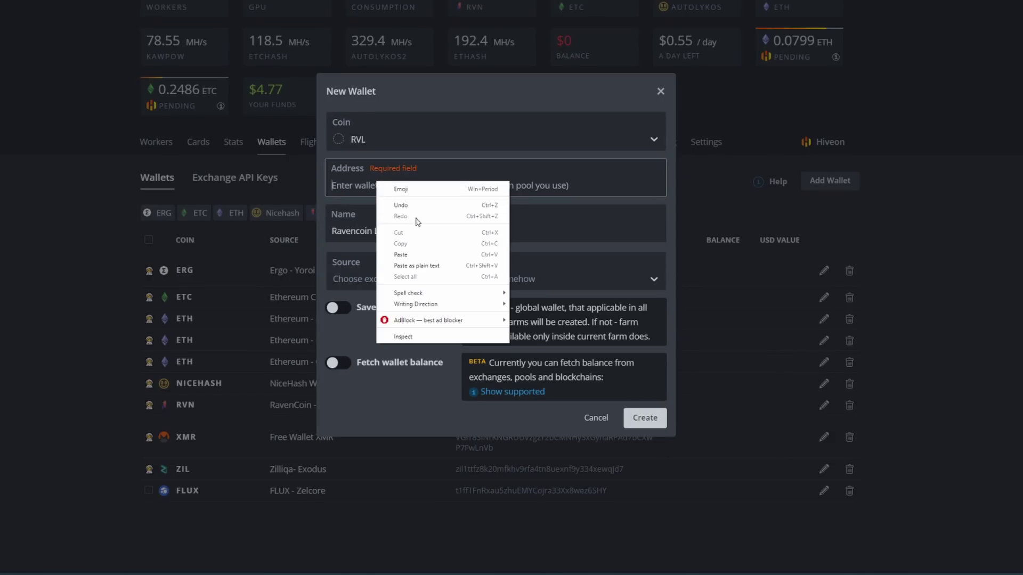
left_click(405, 254)
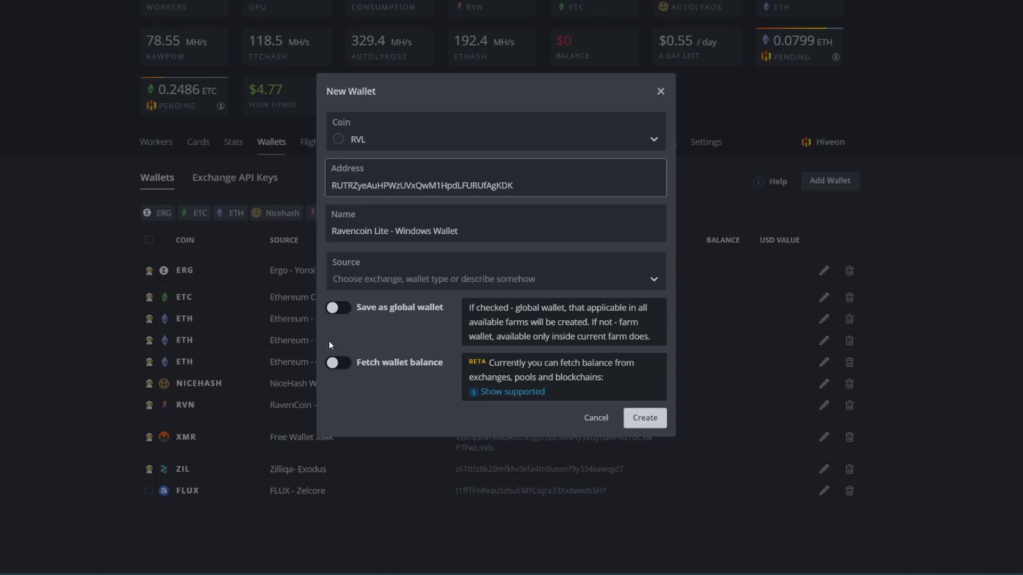
left_click(653, 420)
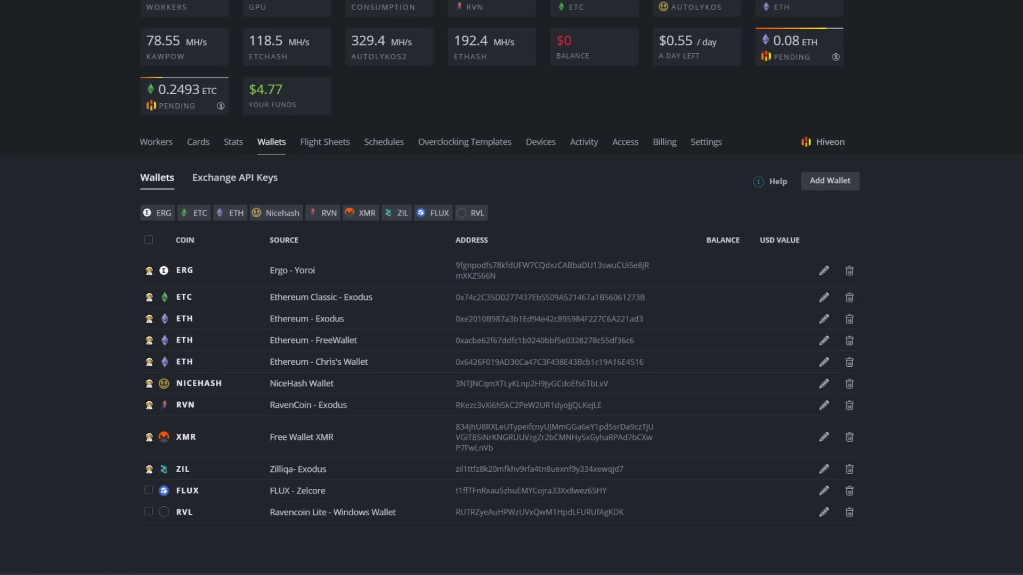
- Open the Banshee worker's flight sheets and continue to the farm's Flight Sheets page
left_click(156, 141)
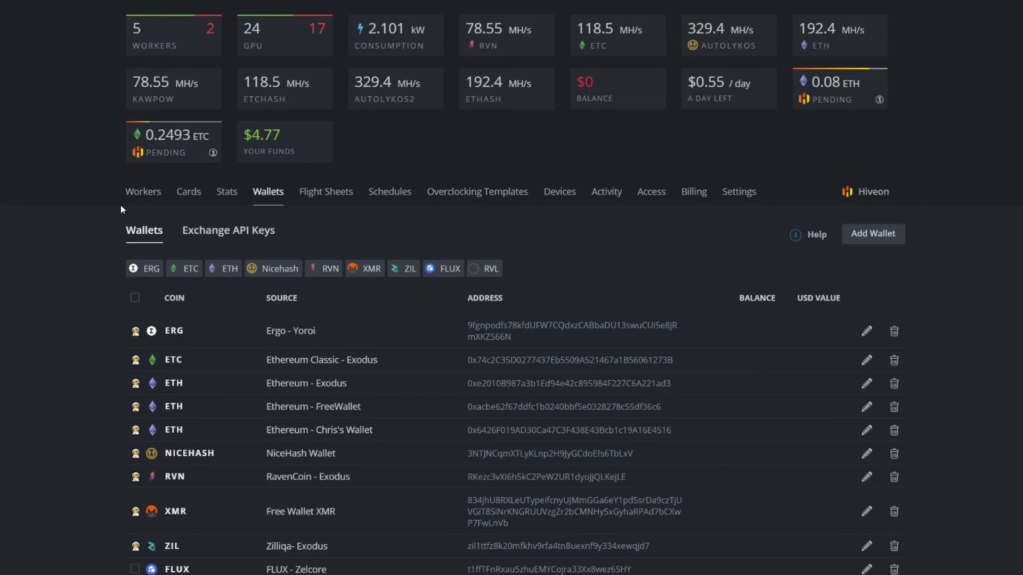
left_click(158, 274)
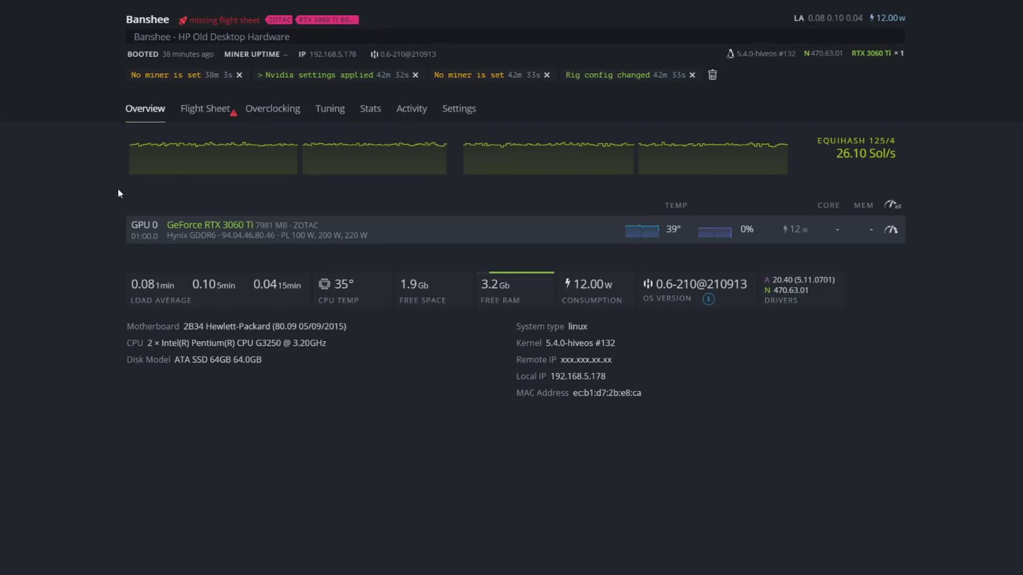
left_click(218, 113)
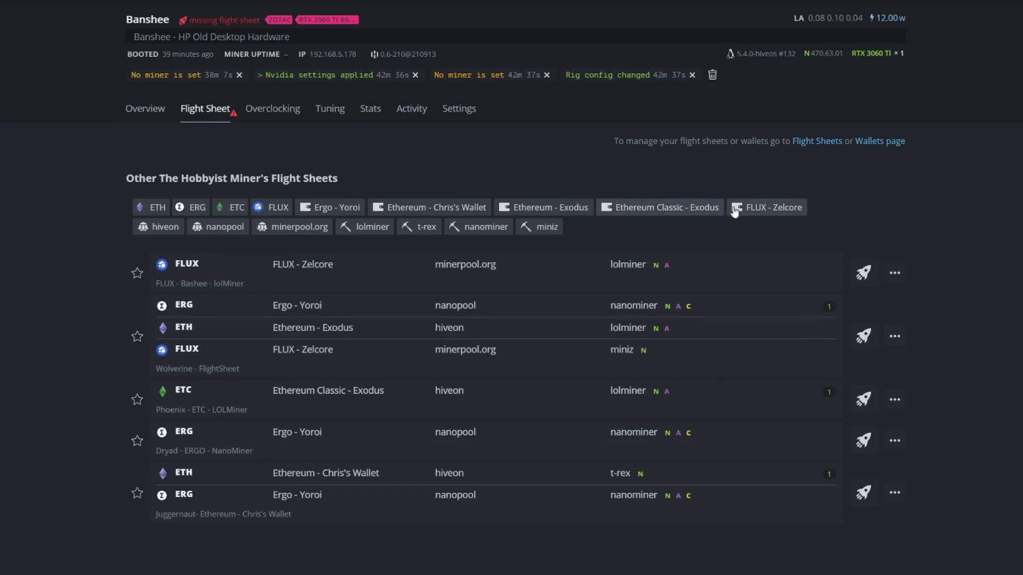
left_click(816, 142)
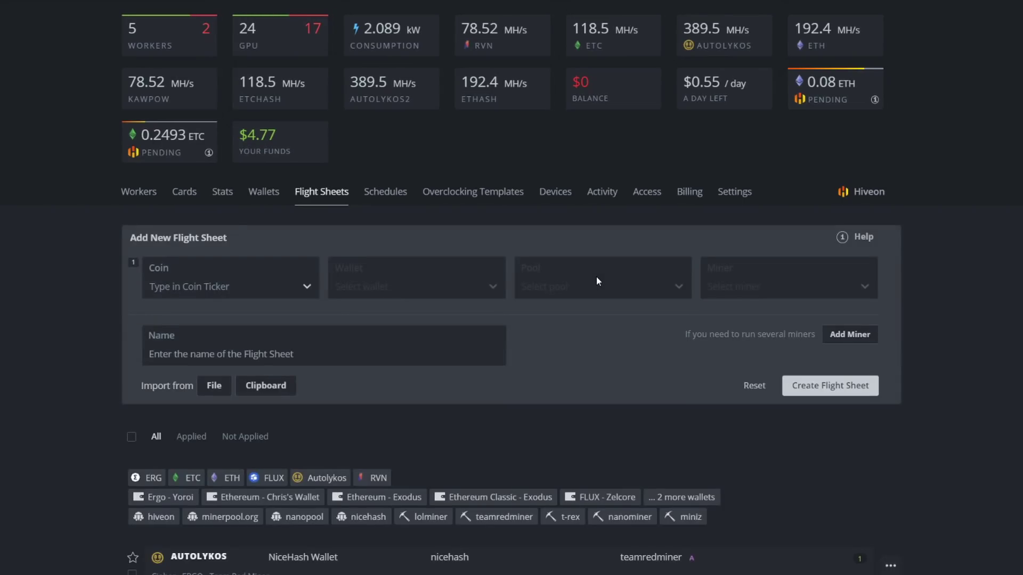
- Set the new flight sheet's coin to RVL, wallet to "Ravencoin Lite - Windows Wallet" and pool to "Configure in miner"
left_click(270, 281)
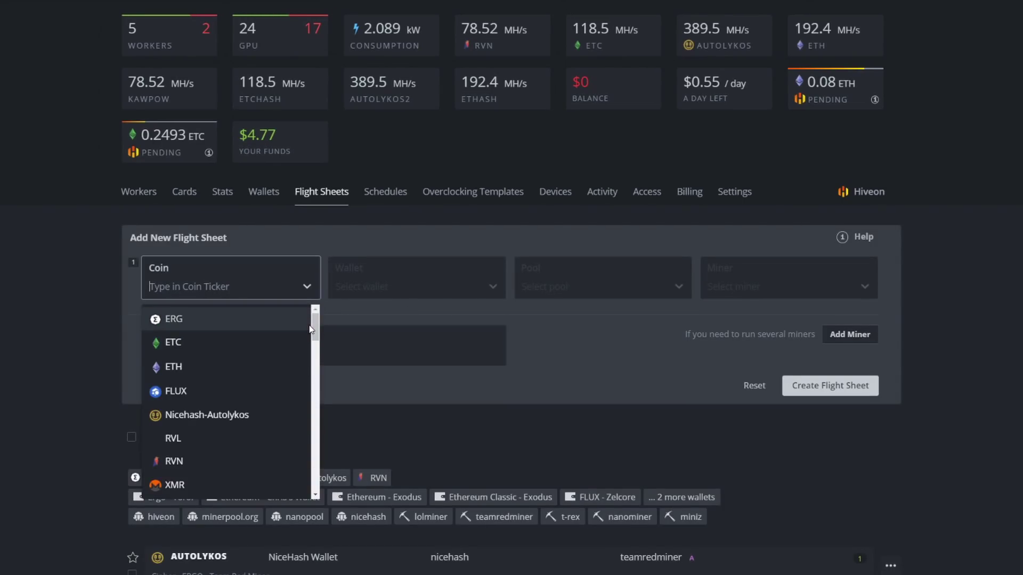
left_click(190, 439)
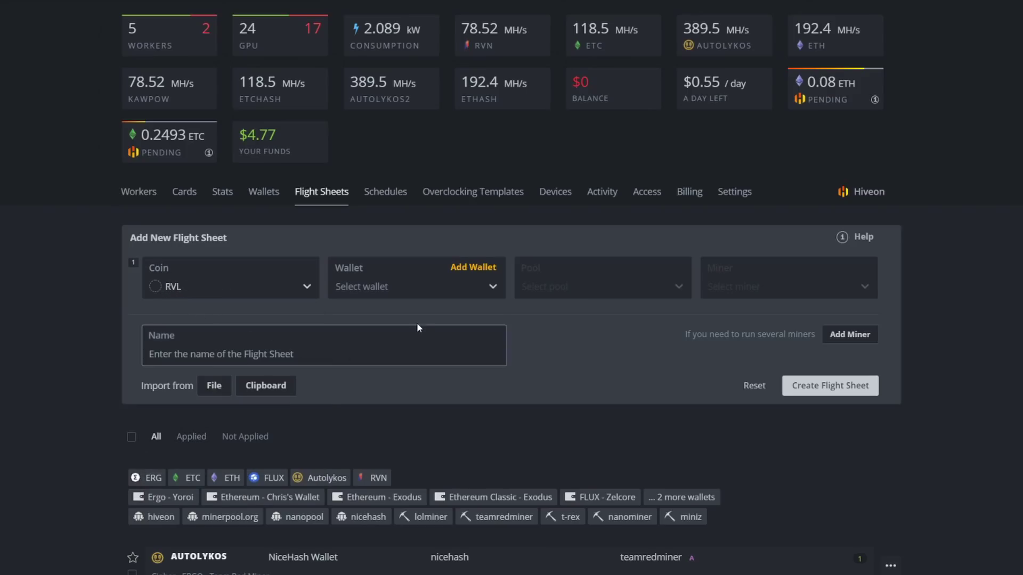
left_click(422, 291)
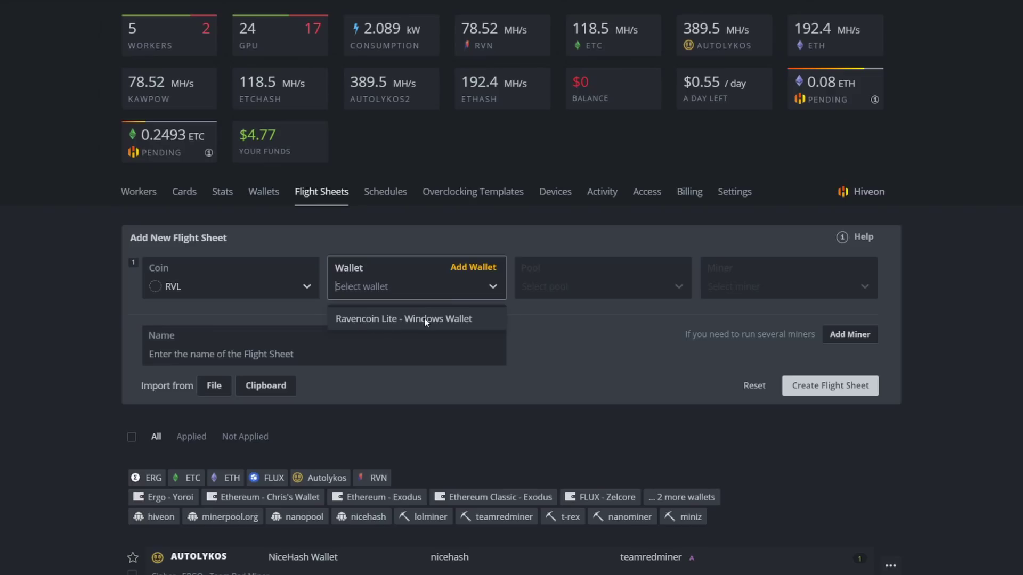
left_click(420, 319)
left_click(617, 287)
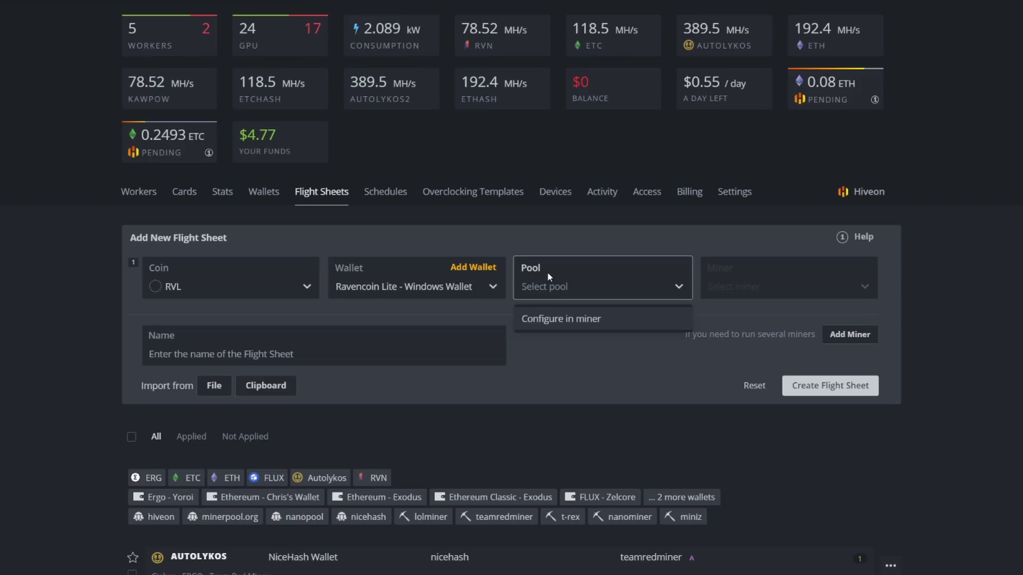
left_click(573, 319)
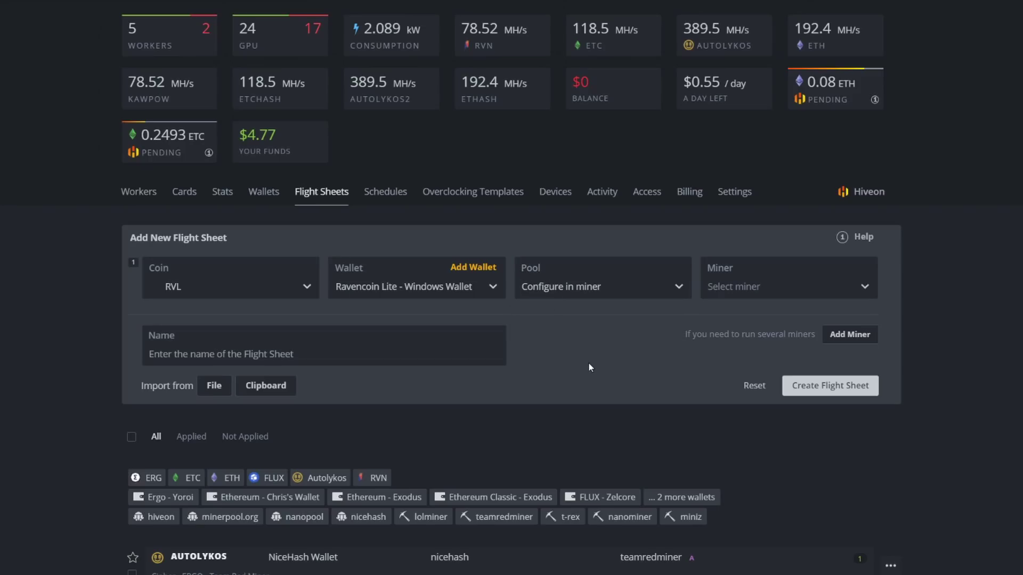
- Choose T-Rex Miner as the flight sheet's miner
left_click(791, 291)
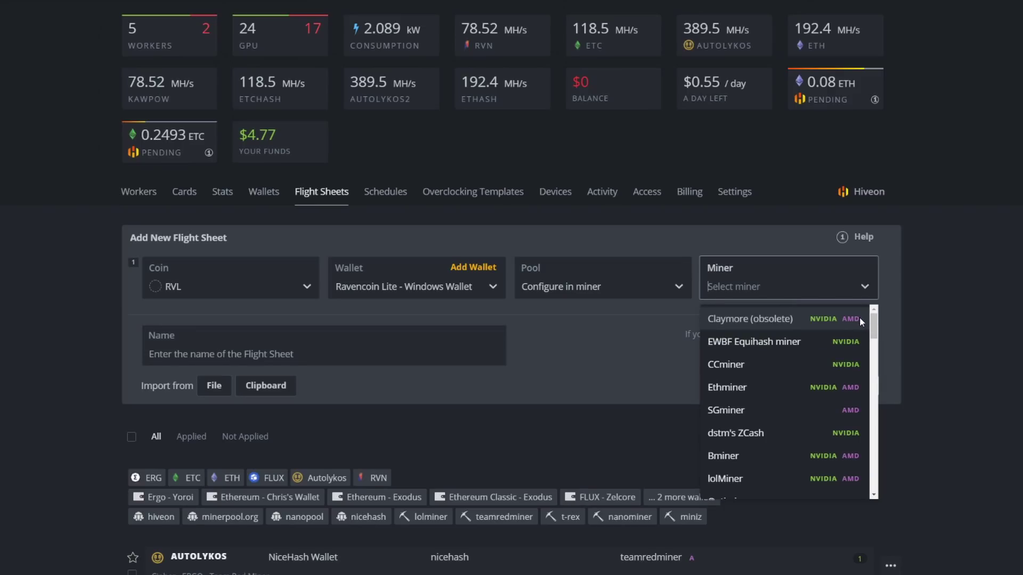
type("tr")
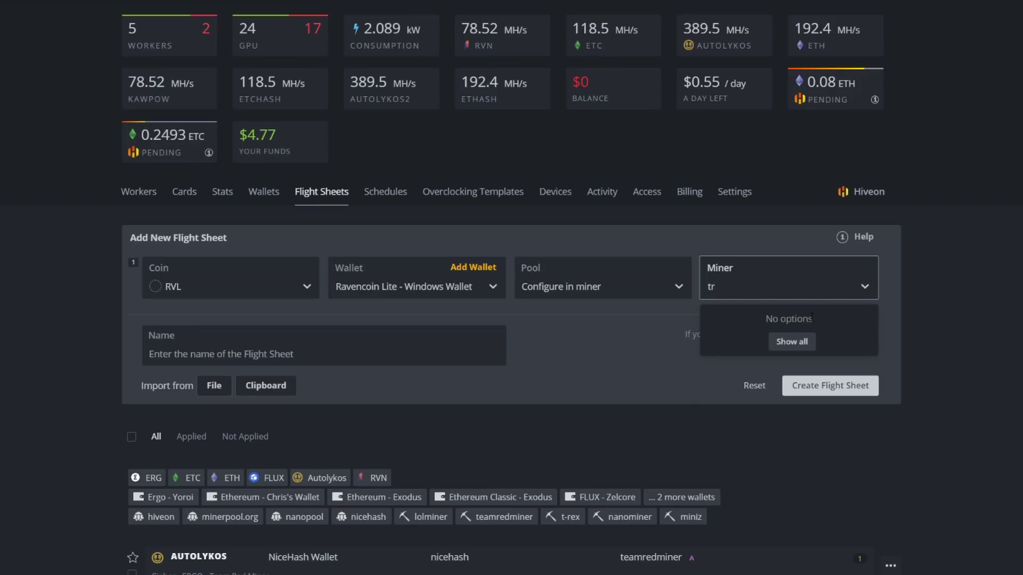
key("BackSpace")
scroll(810, 377, "down", 3)
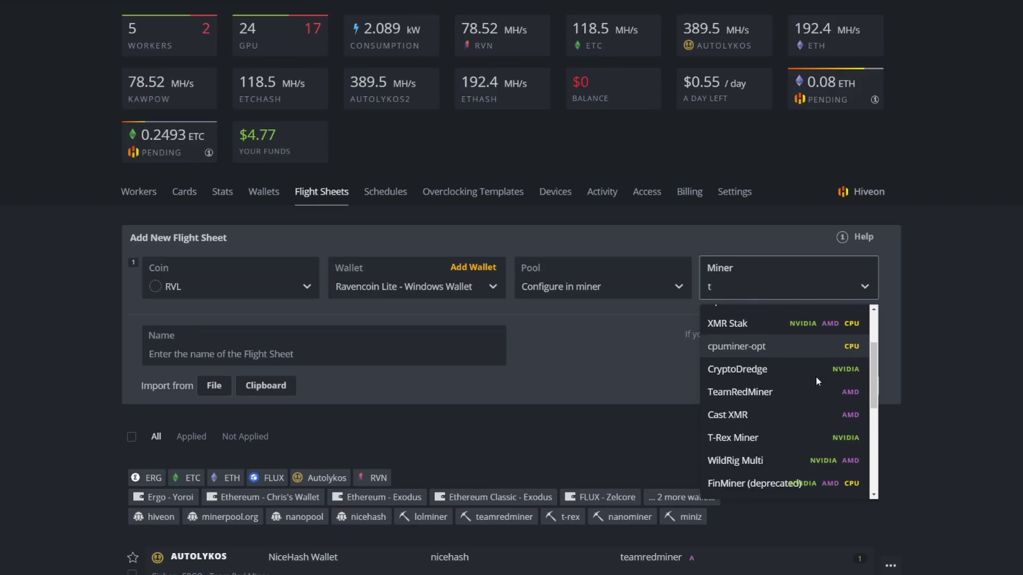
left_click(762, 420)
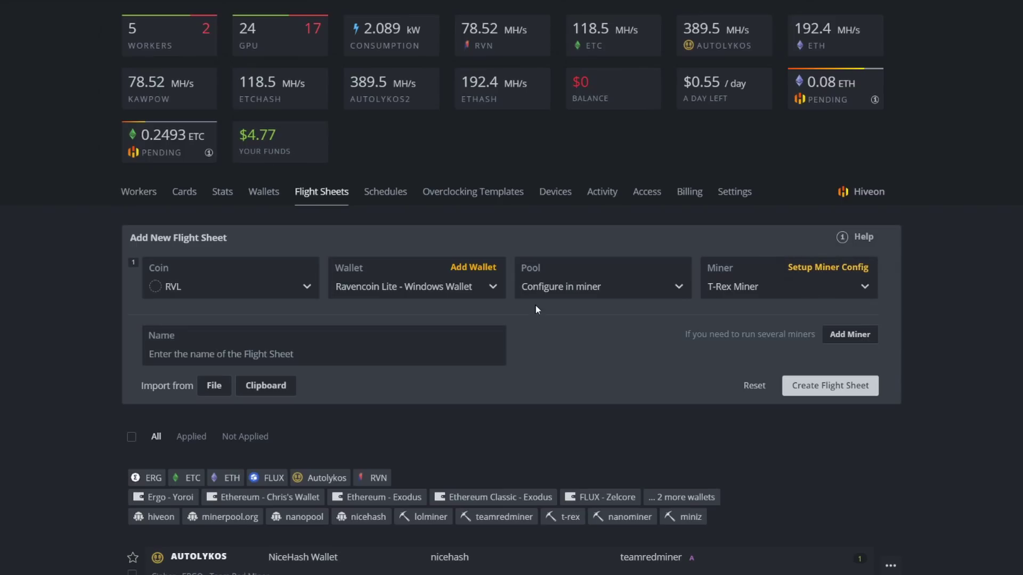
- Open the T-Rex Miner configuration and set its hash algorithm to x16r
left_click(823, 266)
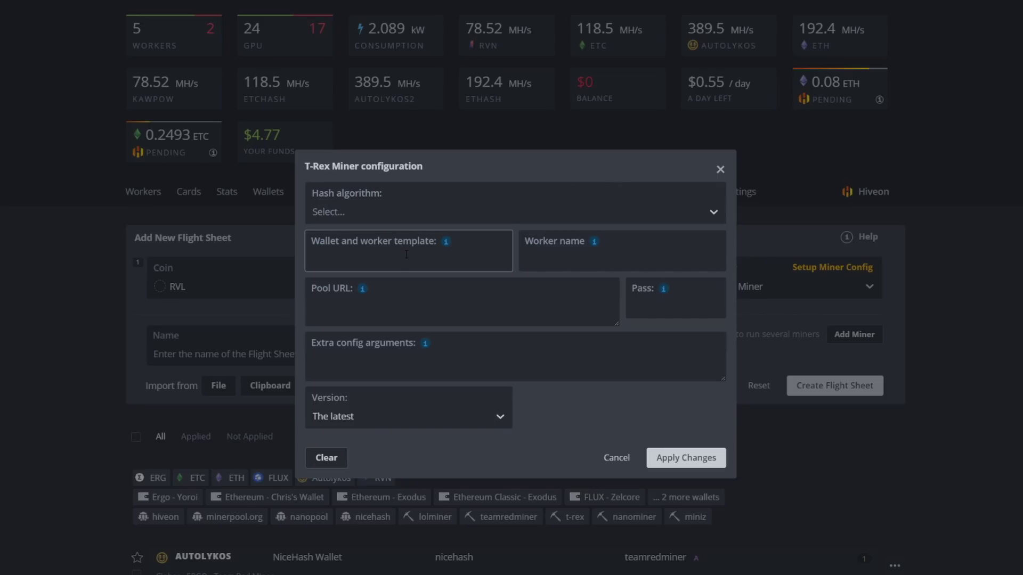
left_click(437, 218)
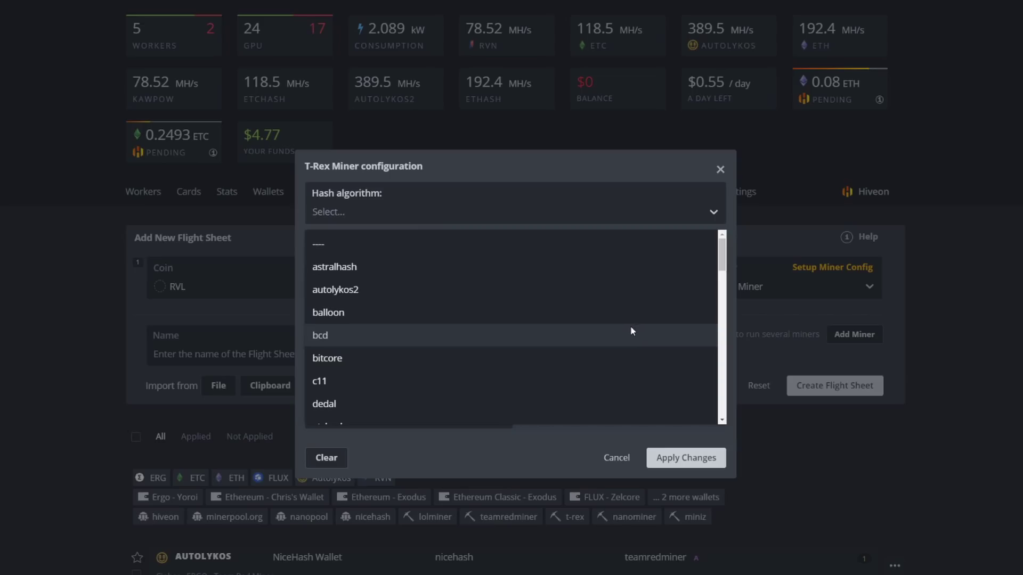
scroll(631, 330, "down", 20)
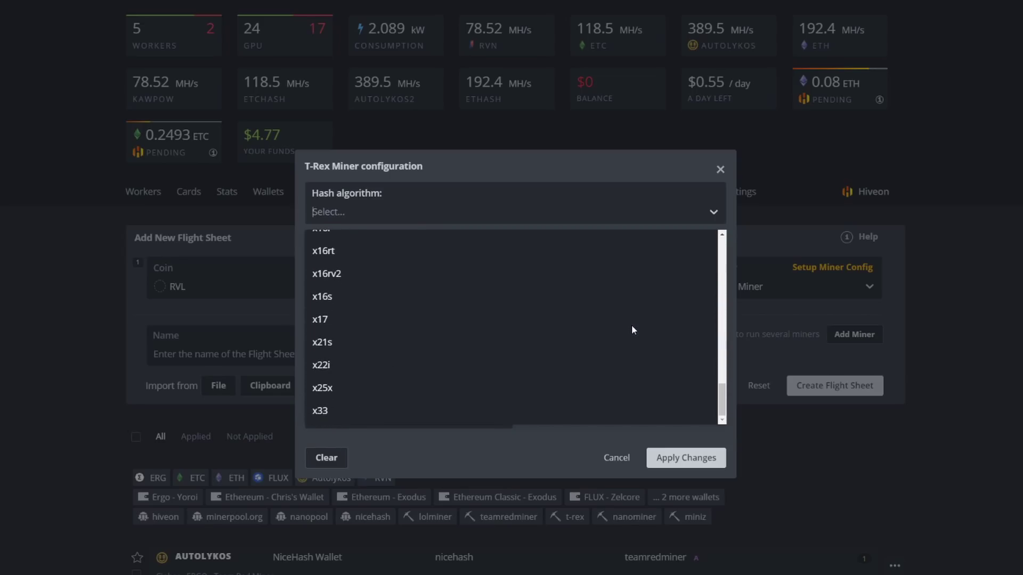
scroll(356, 269, "up", 1)
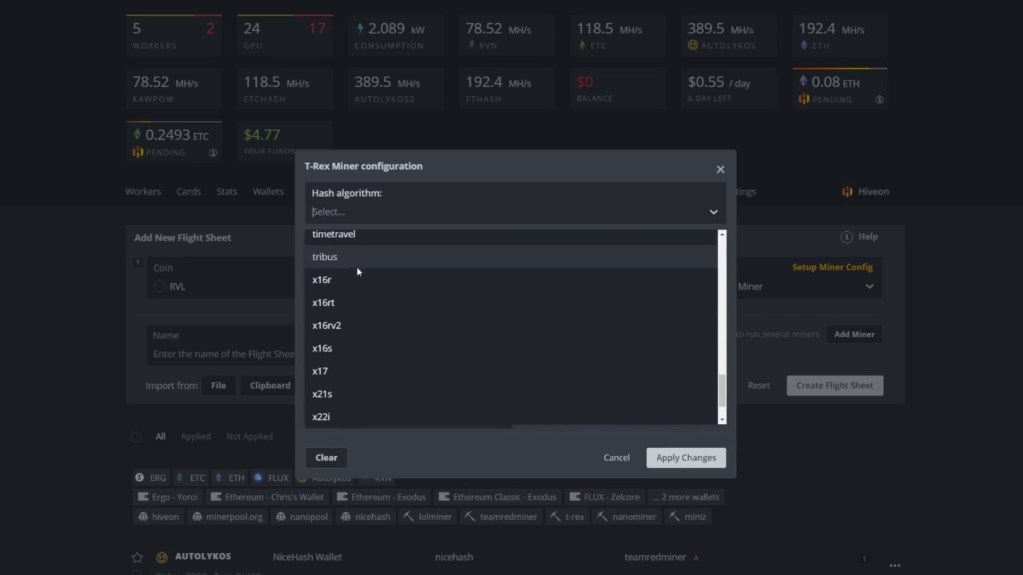
left_click(339, 281)
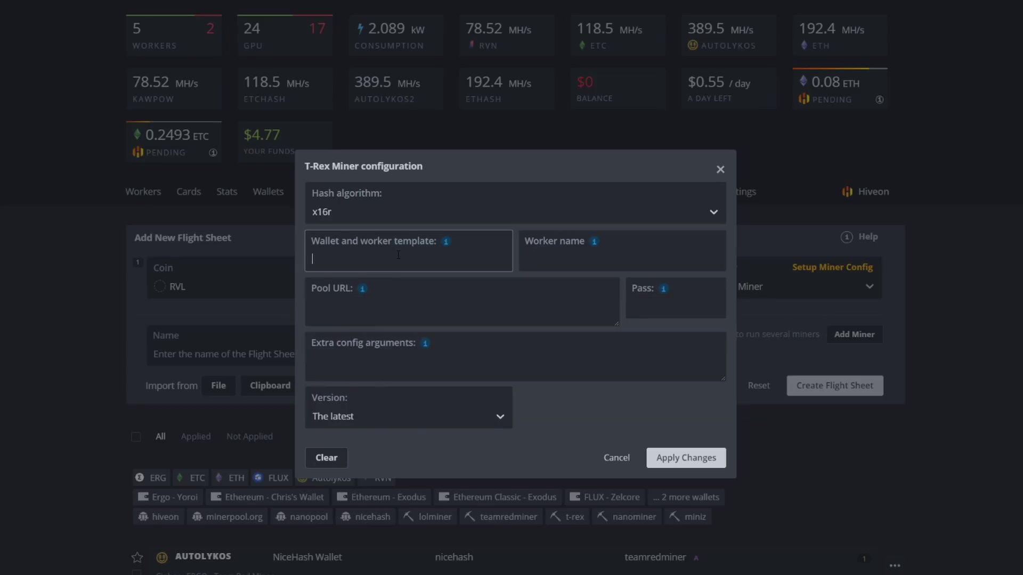
- Fill the wallet and worker template with the variables %WAL% and %WORKER_NAME%
mouse_move(445, 244)
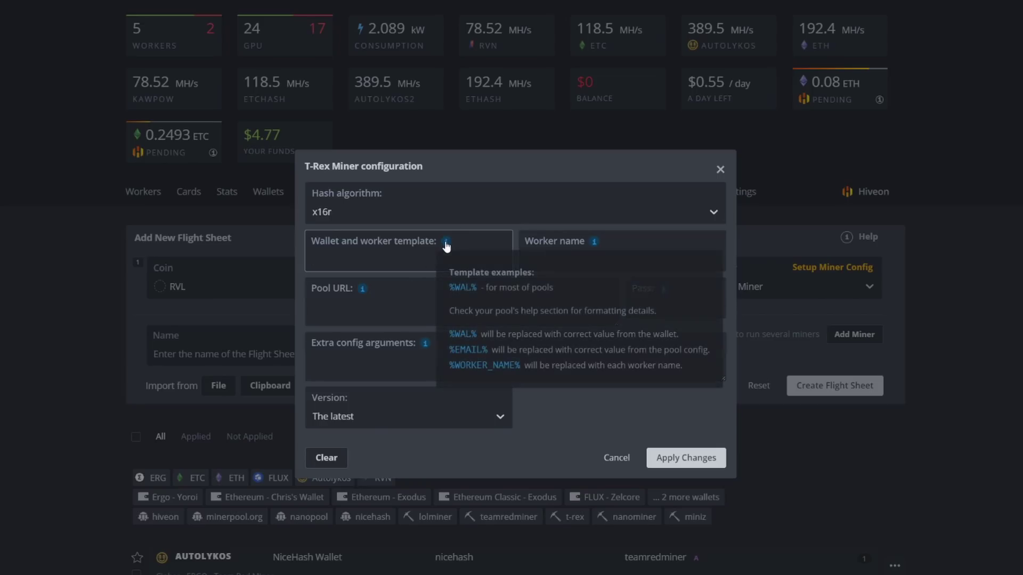
left_click(466, 290)
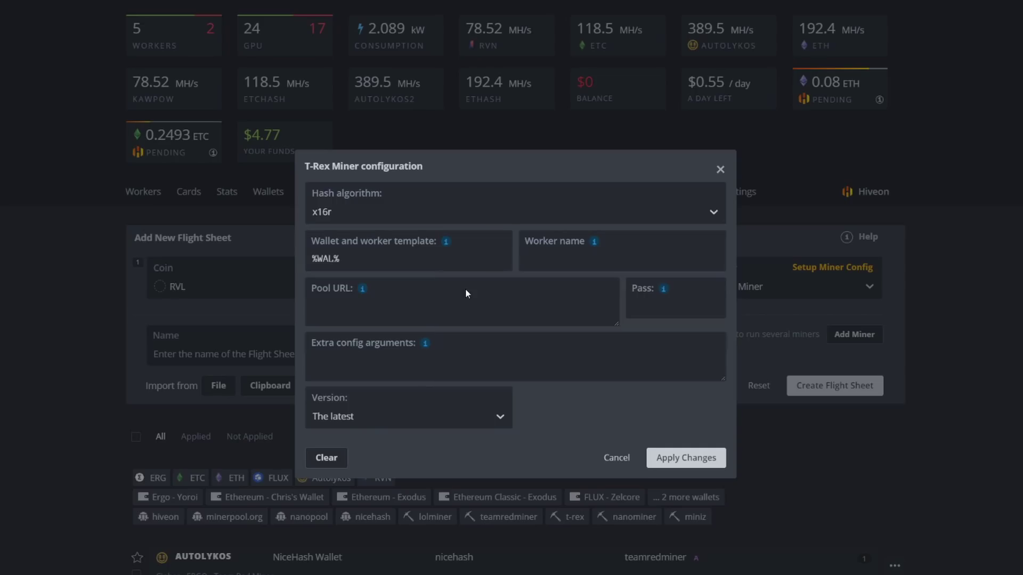
mouse_move(445, 242)
left_click(471, 367)
left_click(339, 259)
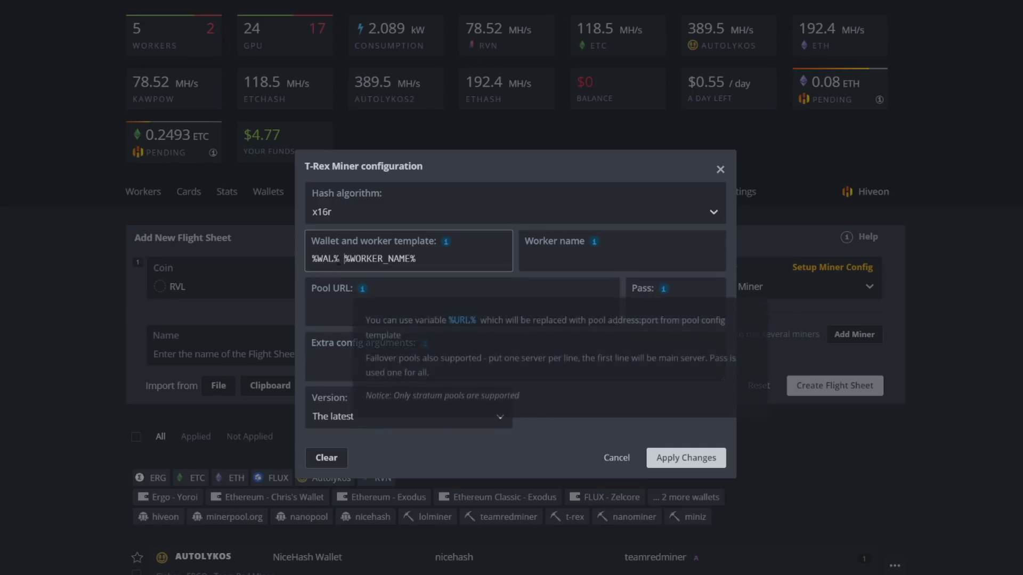
mouse_move(451, 244)
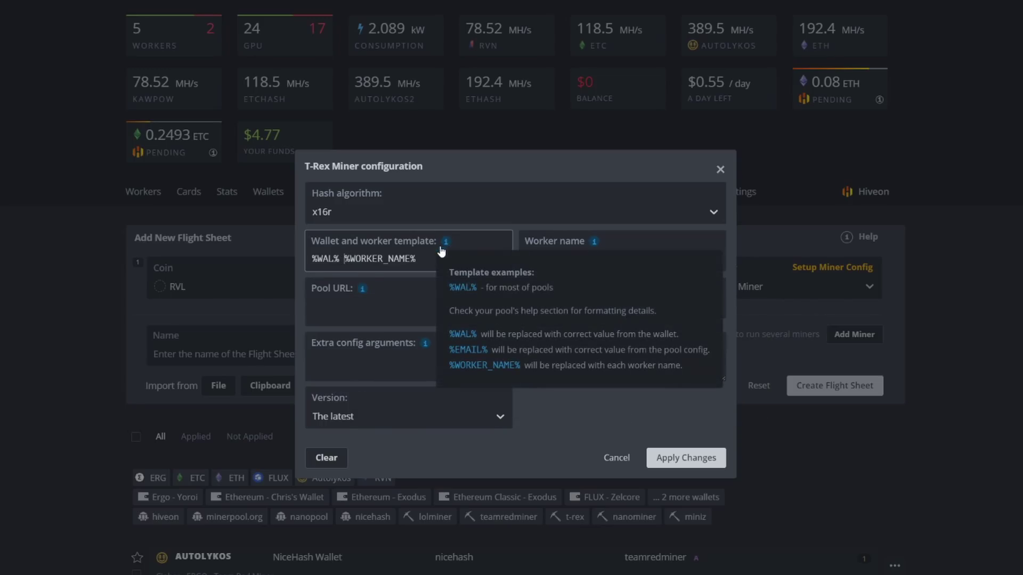
- Copy the stratum address stratum+tcp://pool.pools.win:3433 from the pools.win mining command into the T-Rex Miner configuration's Pool URL
left_click(357, 318)
mouse_move(364, 296)
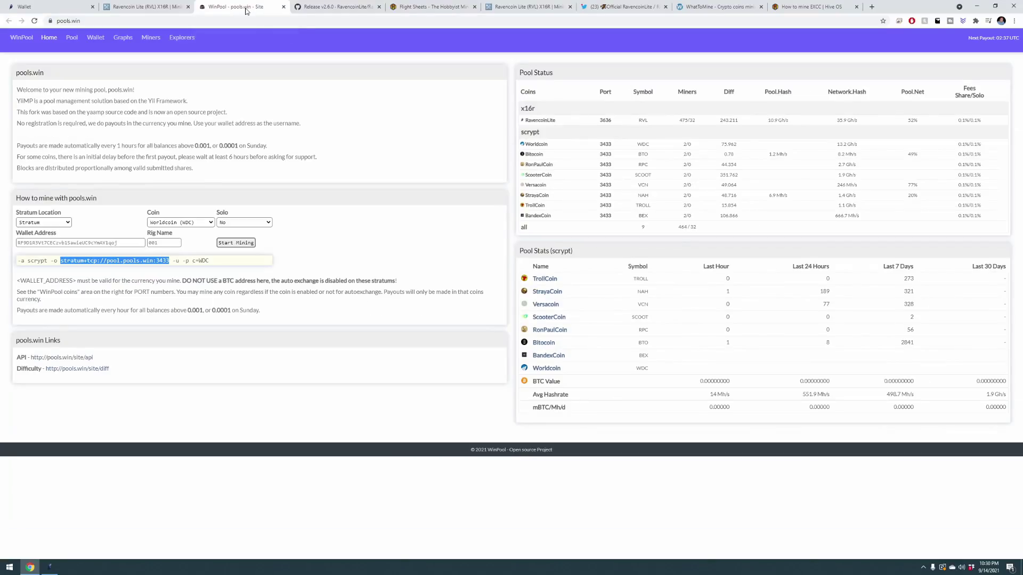
left_click(103, 261)
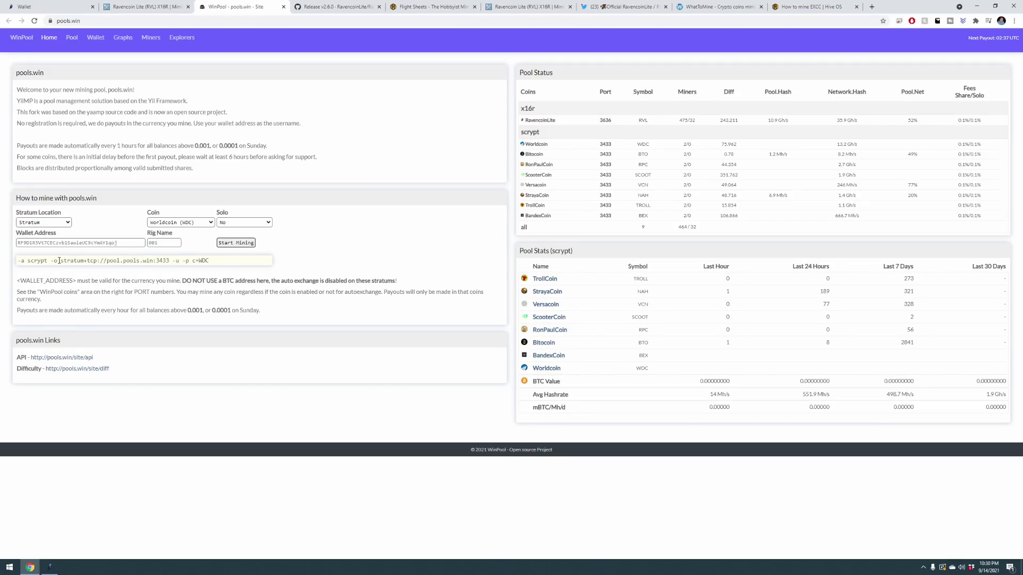
left_click_drag(63, 260, 169, 261)
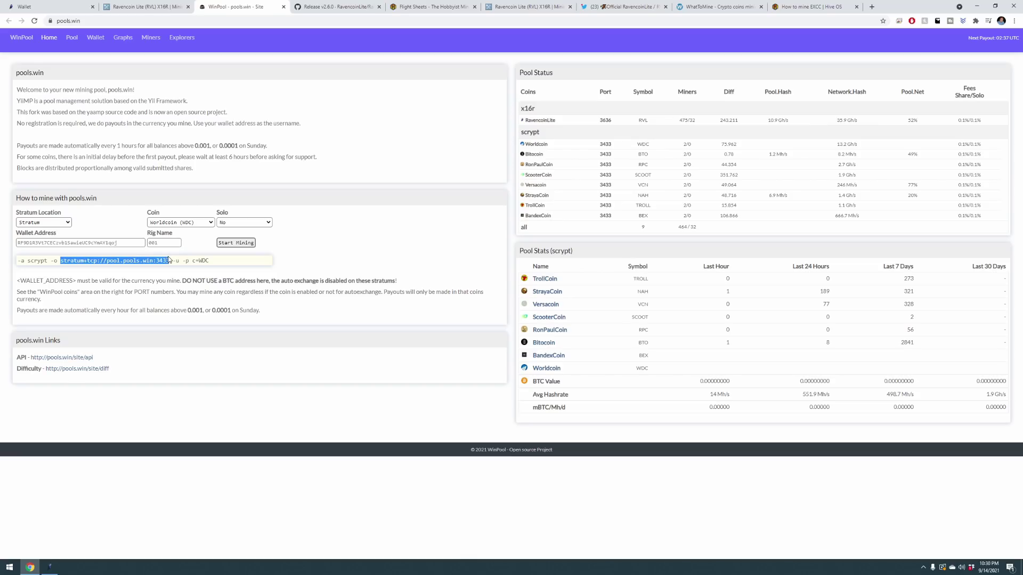
right_click(155, 261)
left_click(178, 270)
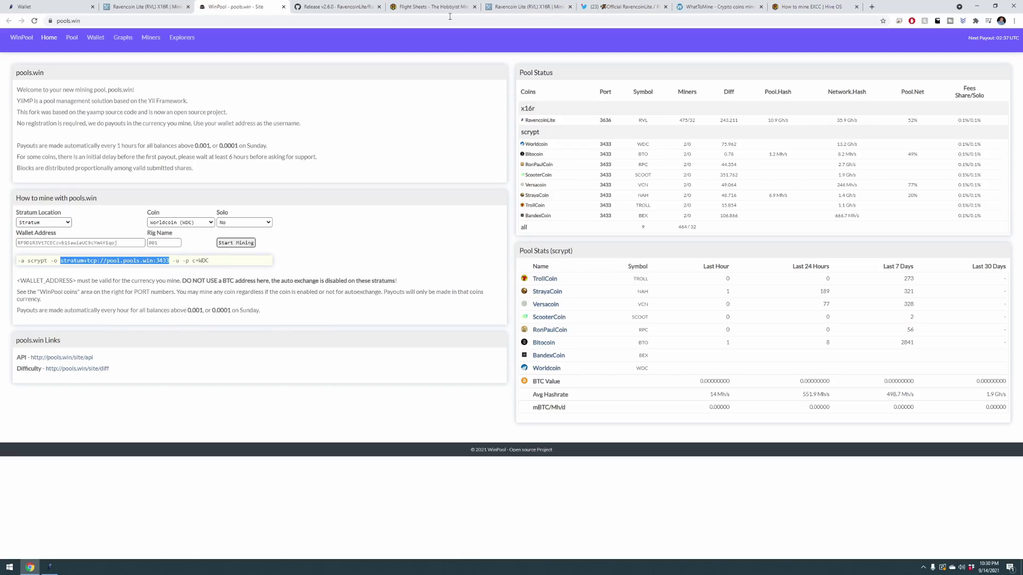
left_click(423, 7)
left_click(379, 296)
key("ctrl+v")
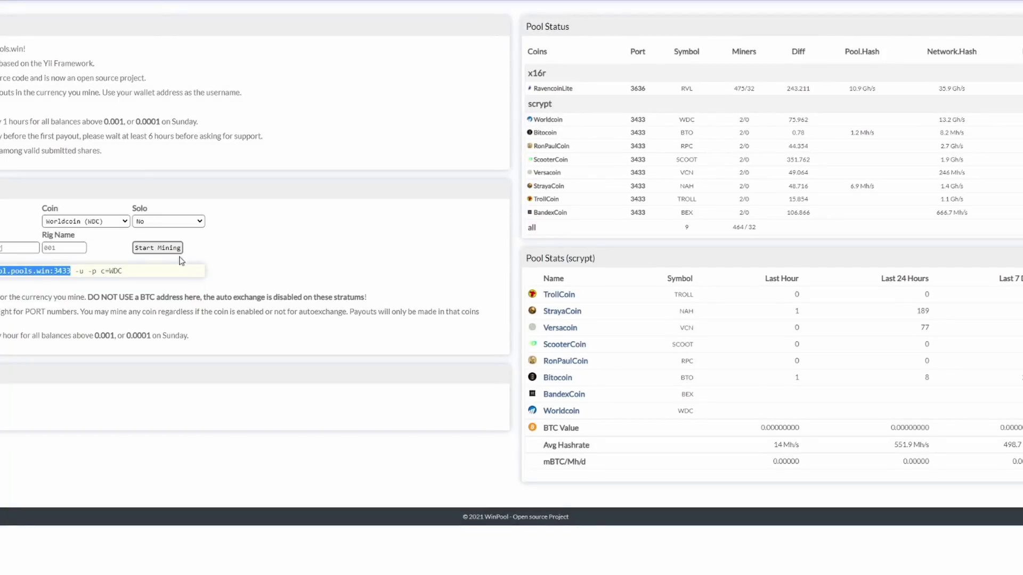
- Copy the pass parameter from the end of the pools.win mining command into the miner configuration's Pass field
left_click_drag(123, 271, 101, 274)
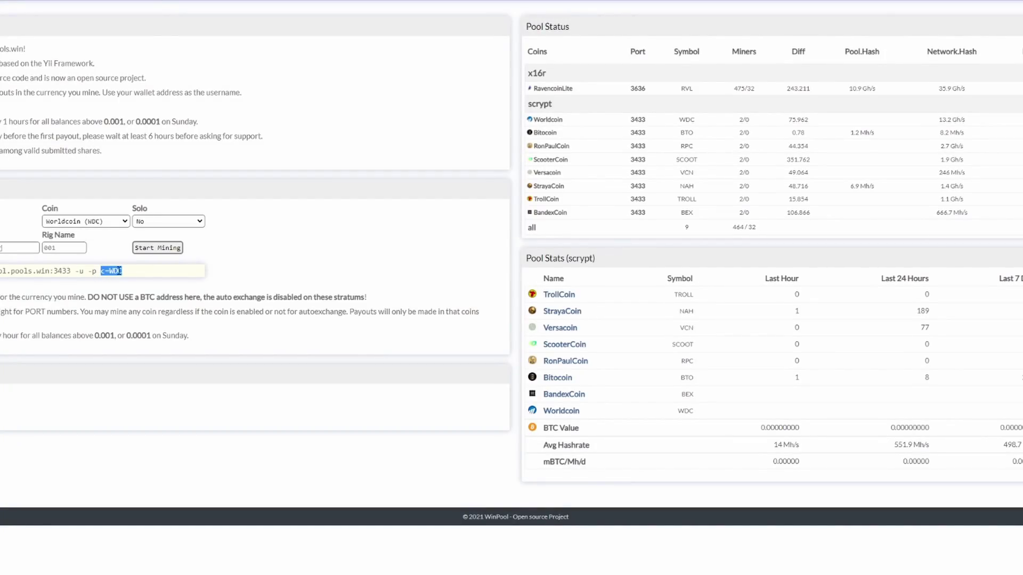
right_click(120, 272)
left_click(141, 281)
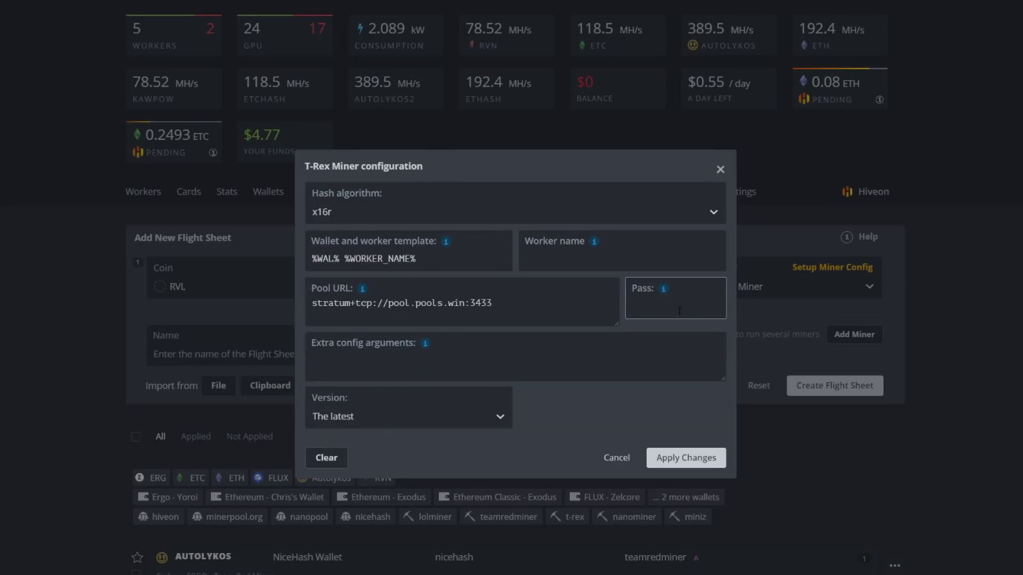
key("ctrl+v")
- Set the T-Rex Miner version to 0.19.4-cuda111 and apply the configuration changes
mouse_move(425, 345)
left_click(461, 409)
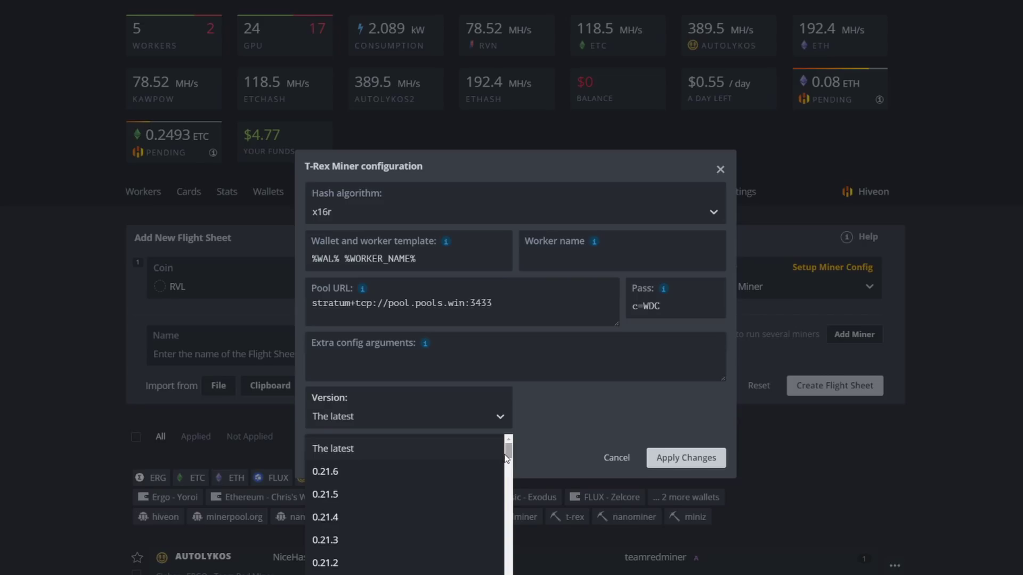
left_click_drag(509, 454, 507, 473)
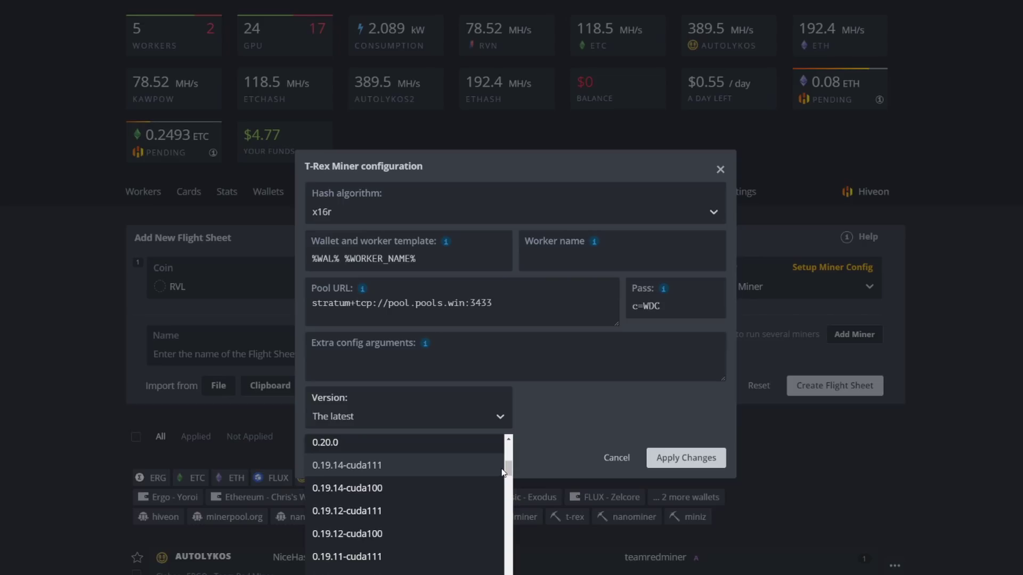
left_click_drag(509, 473, 508, 491)
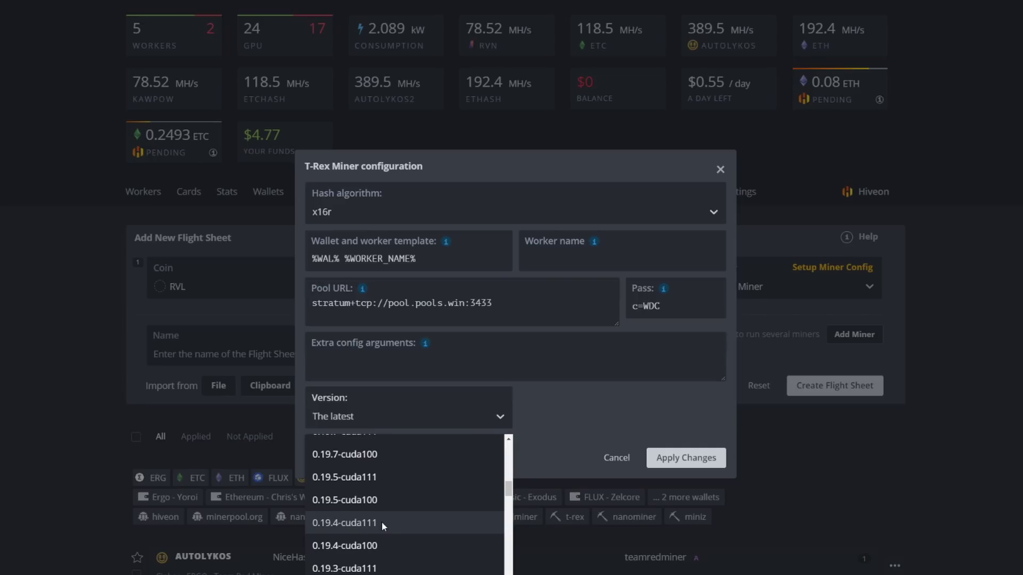
left_click(381, 522)
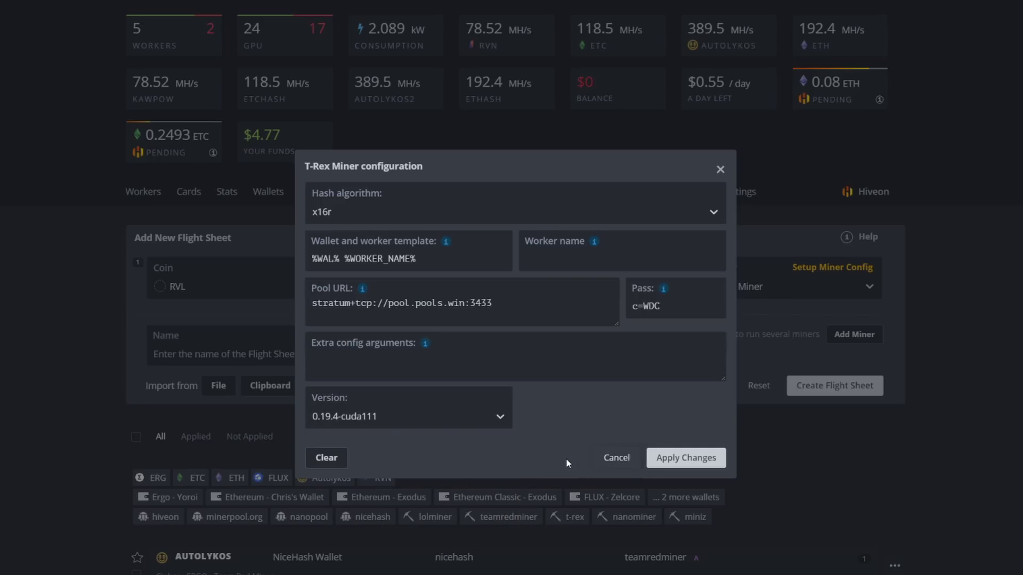
left_click(684, 457)
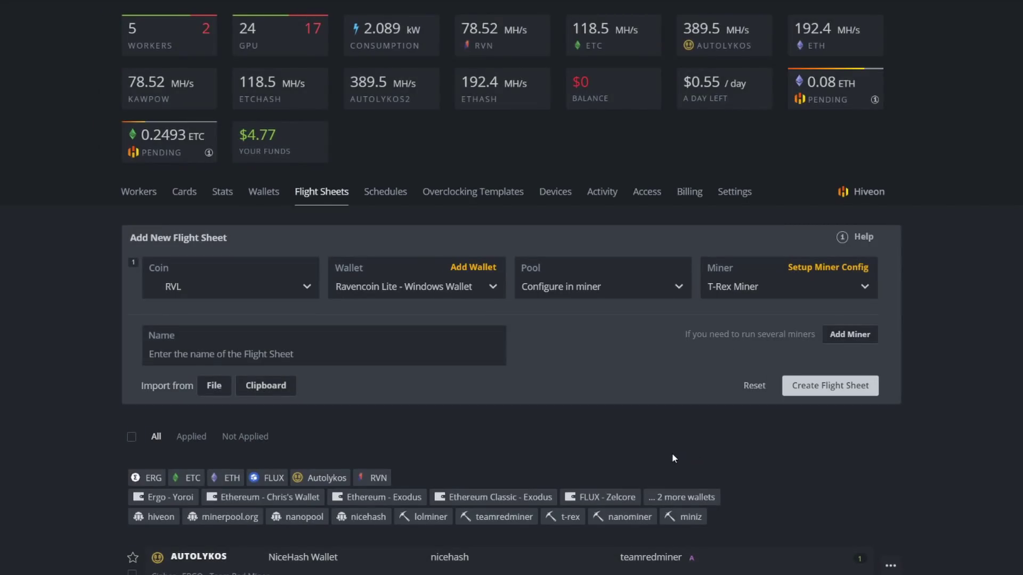
- Name the flight sheet "Banshee - RVL - TRex", create it and check its entry in the flight sheet list
left_click(304, 354)
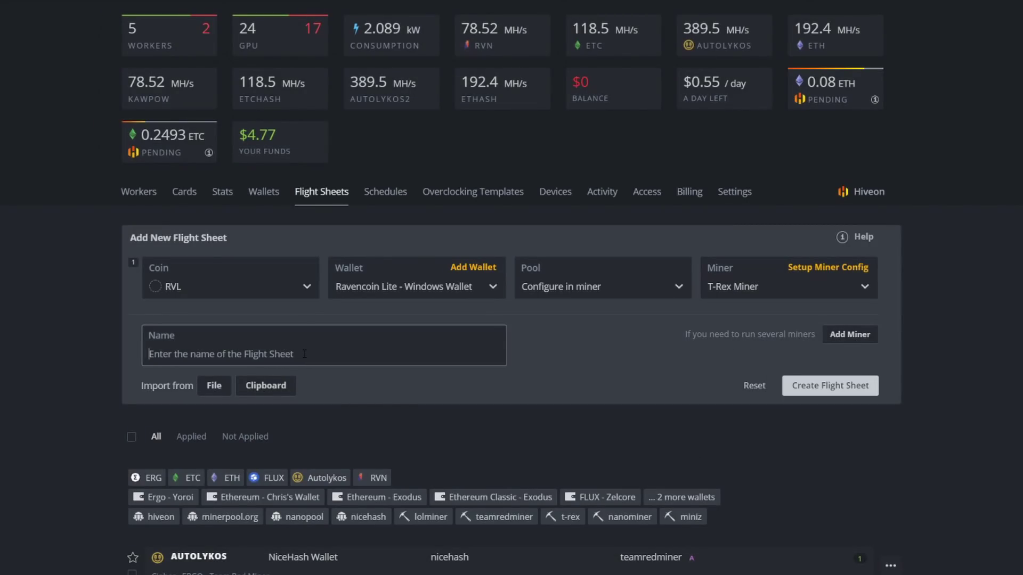
type("Banshee")
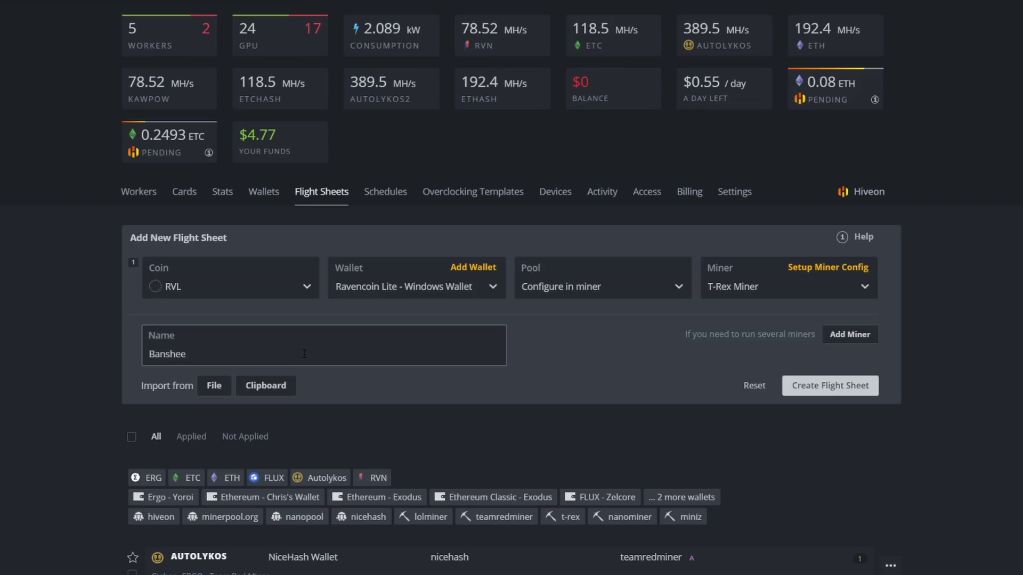
type(" - RVL - TRex")
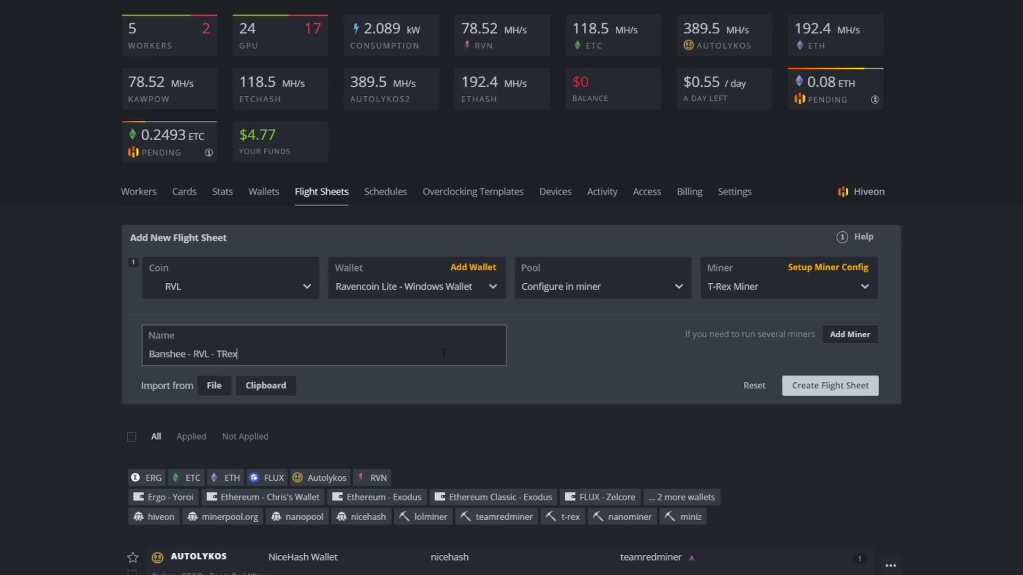
left_click(829, 384)
scroll(827, 386, "down", 9)
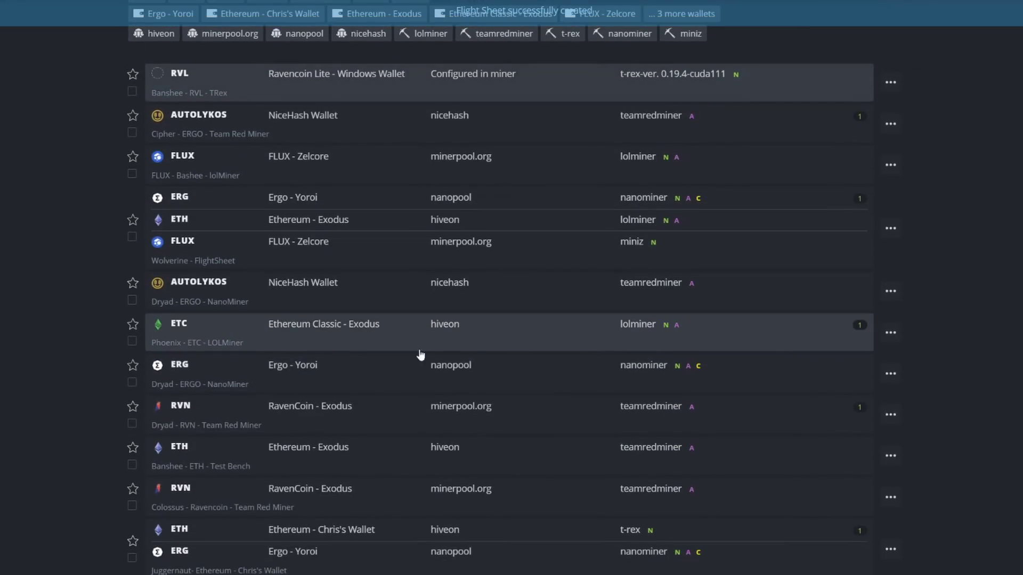
scroll(122, 227, "up", 9)
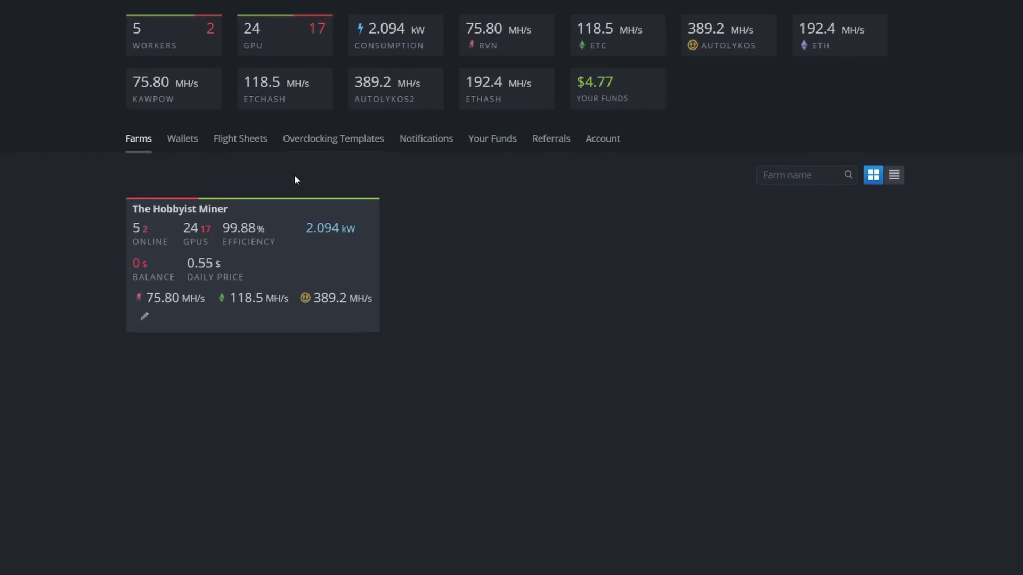
- Open the Banshee worker in The Hobbyist Miner farm and launch the "Banshee - RVL - TRex" flight sheet on it
left_click(305, 281)
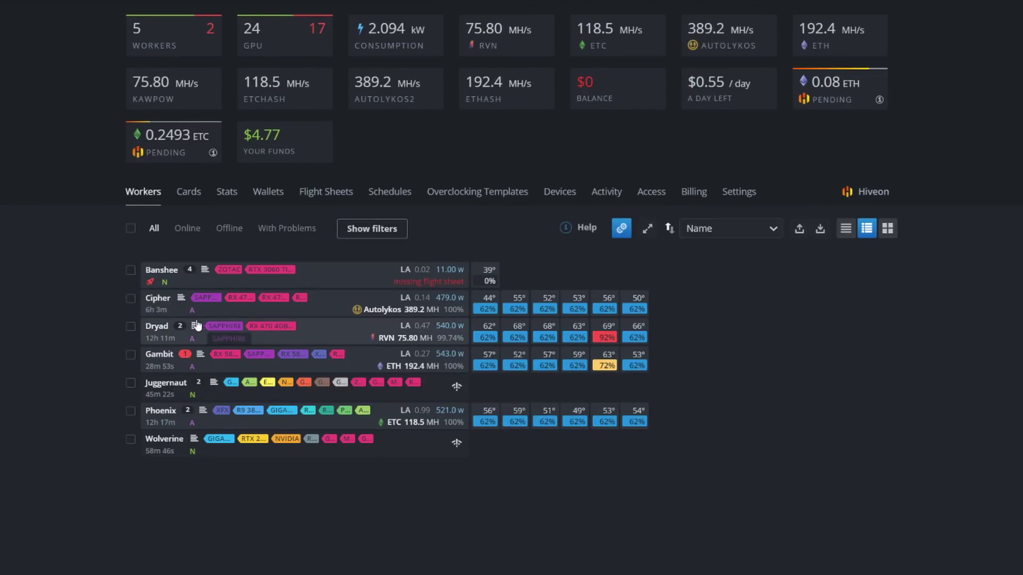
left_click(161, 271)
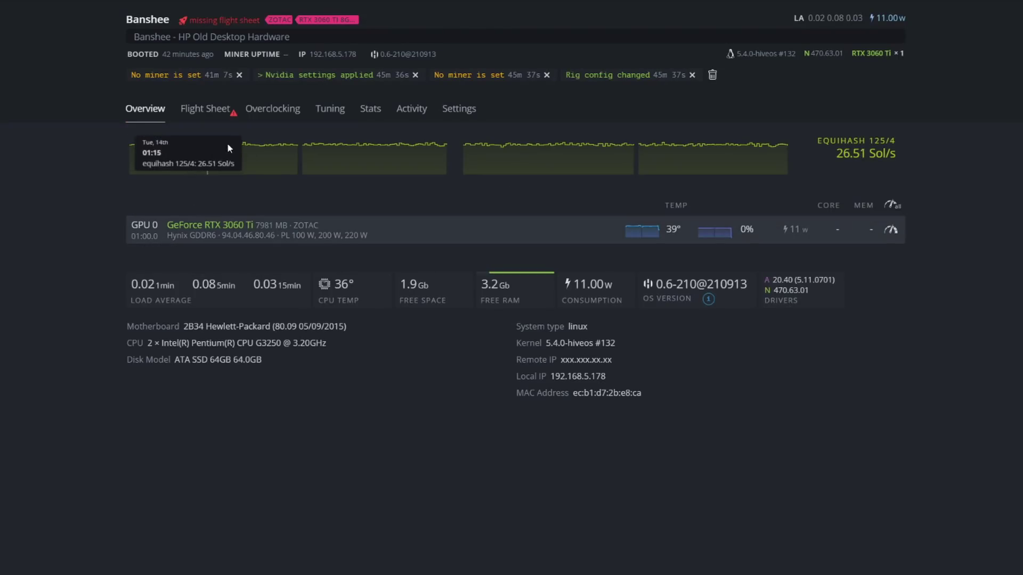
left_click(221, 117)
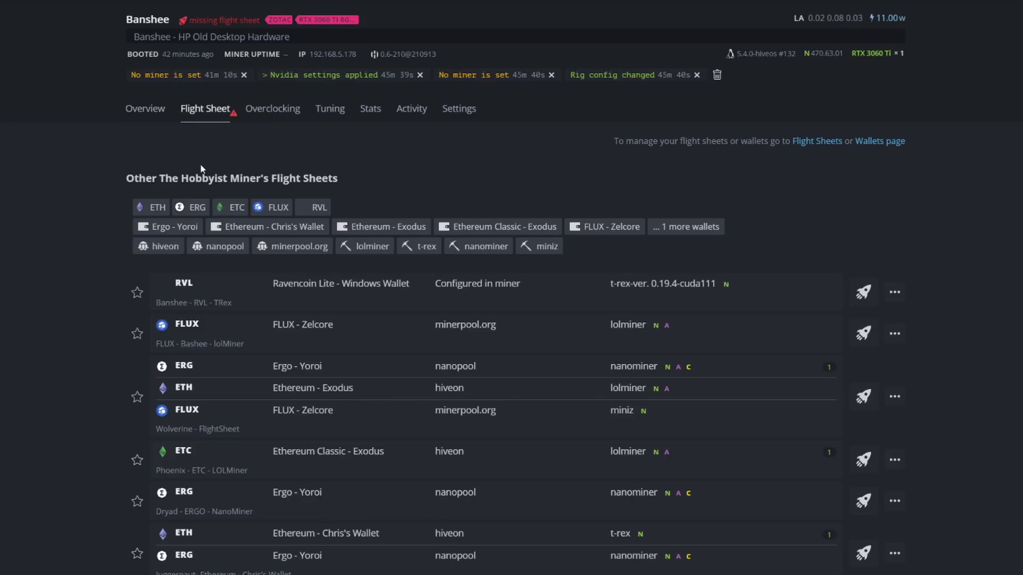
left_click(863, 293)
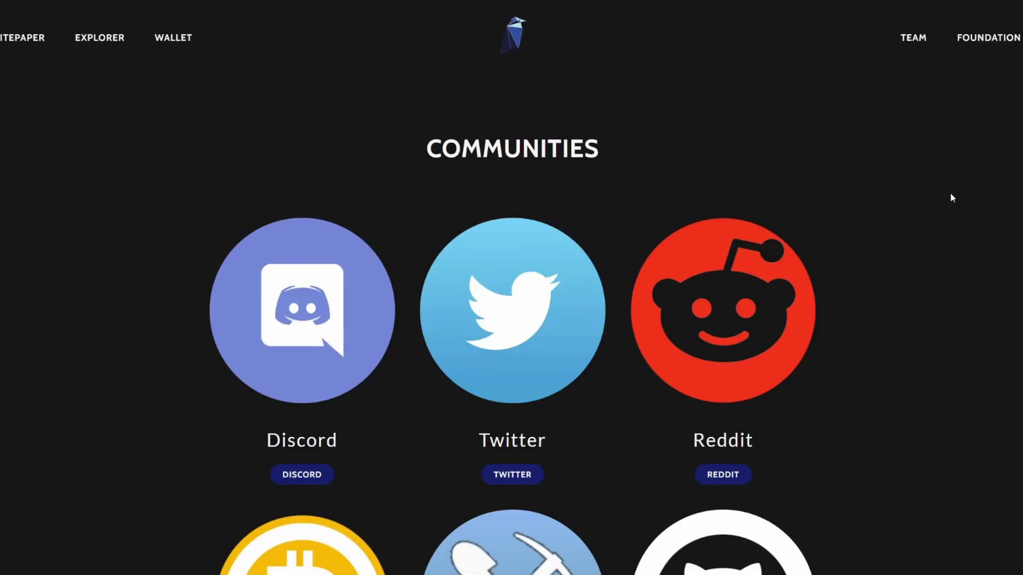
- Look through the community links on the Ravencoin Lite website
scroll(458, 298, "down", 3)
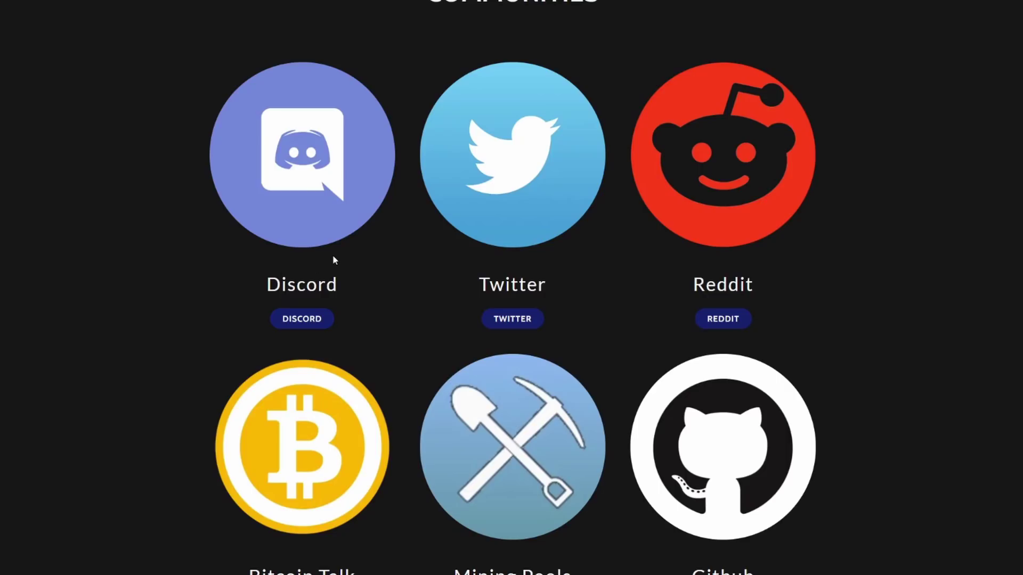